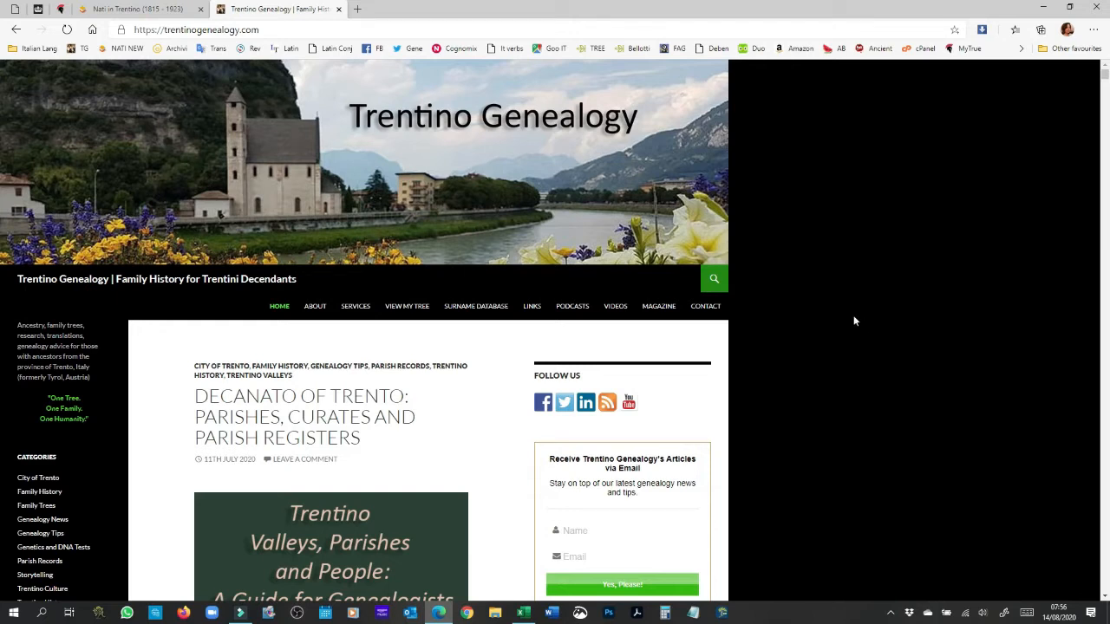
- Switch to the Nati in Trentino site and accept the research notice to open the birth register search form
click(134, 15)
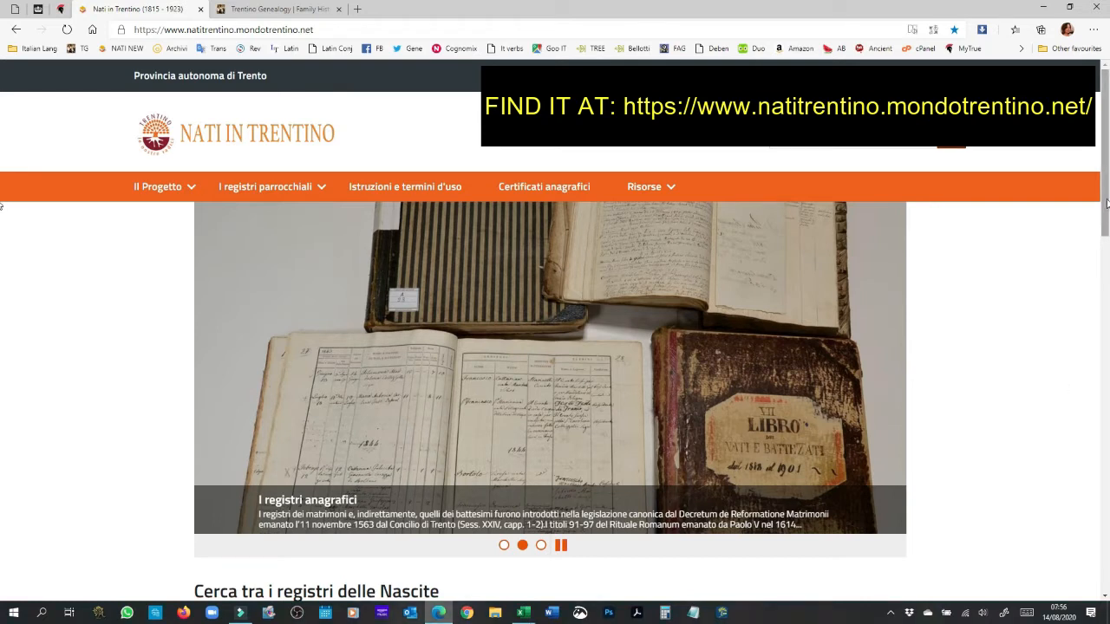
scroll(3, 267, down, 2)
scroll(3, 277, down, 2)
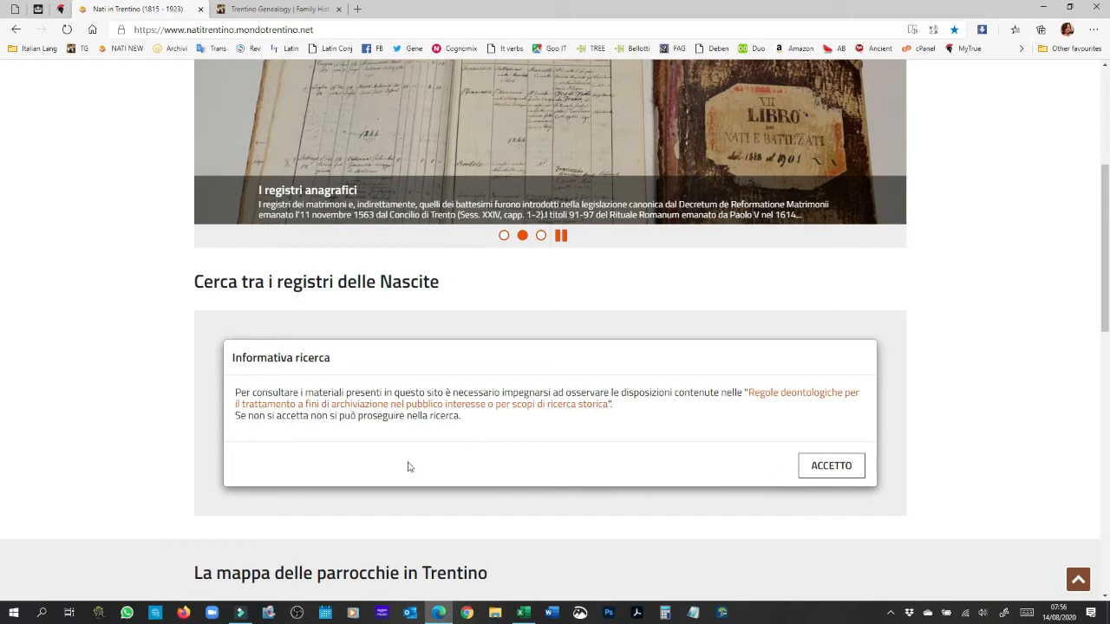
click(835, 473)
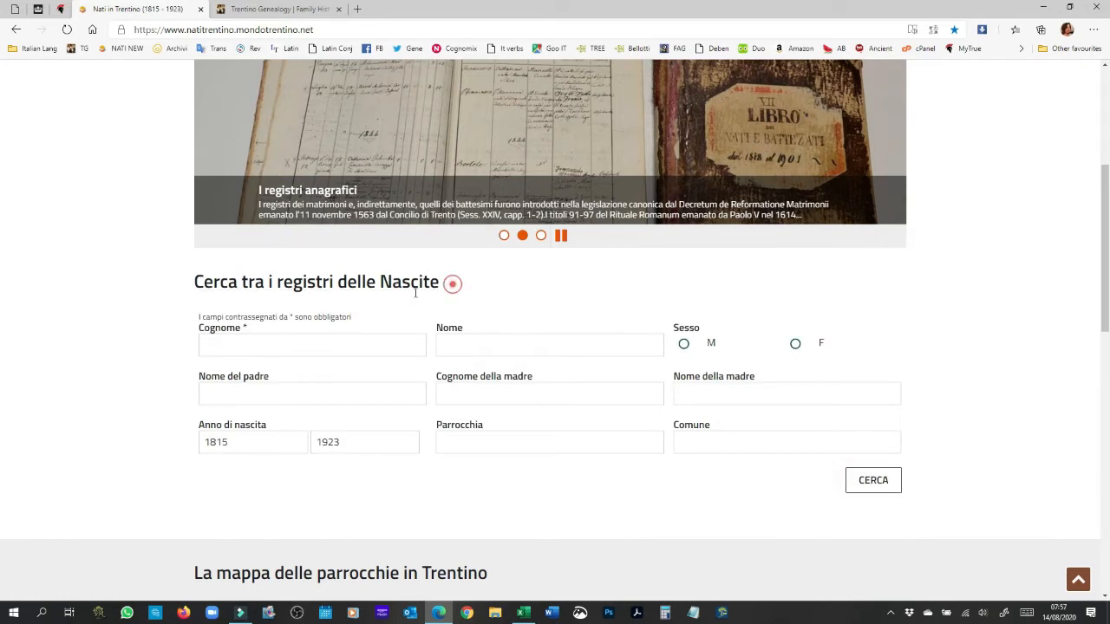
drag(451, 283, 168, 278)
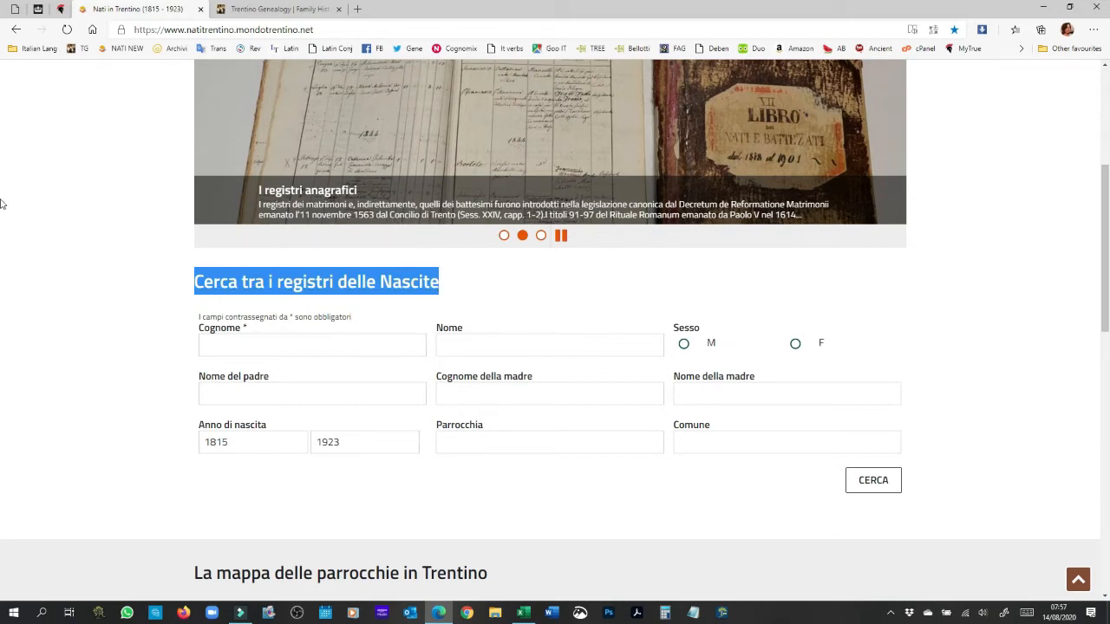
click(79, 273)
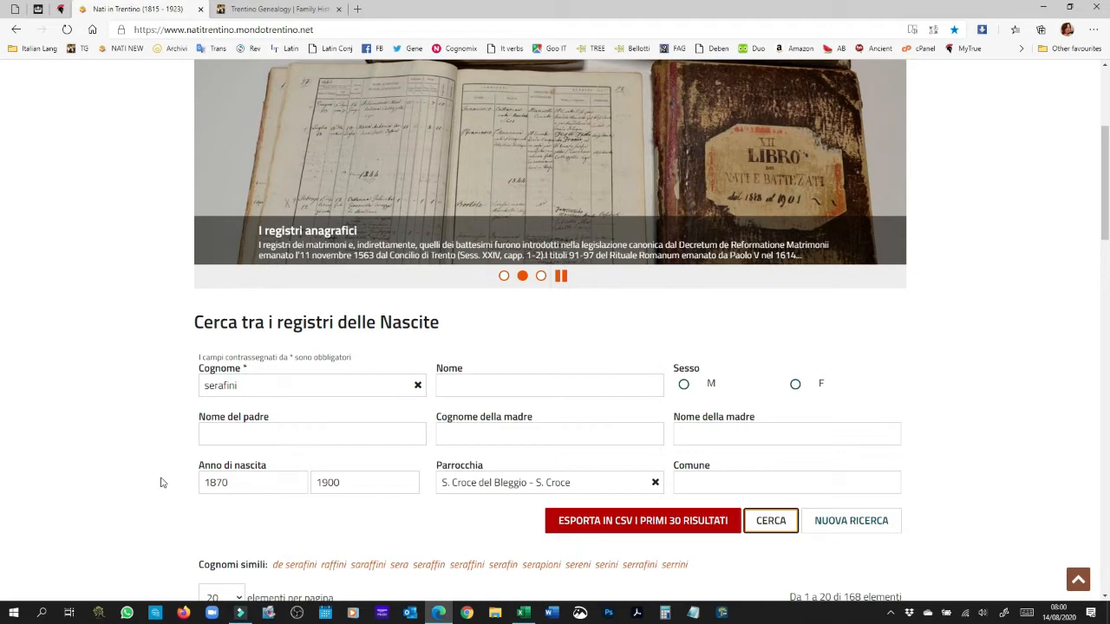
- Narrow the birth search to a start year of 1880, add the mother's surname, and run the search
click(222, 483)
key(BackSpace)
text(8)
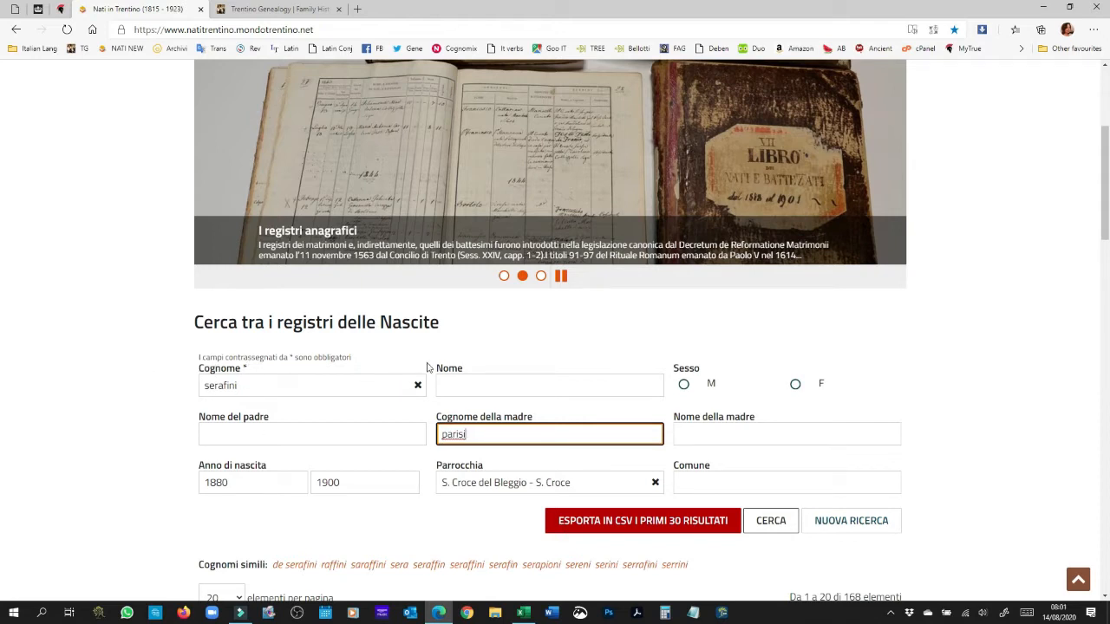
scroll(768, 423, down, 1)
click(768, 423)
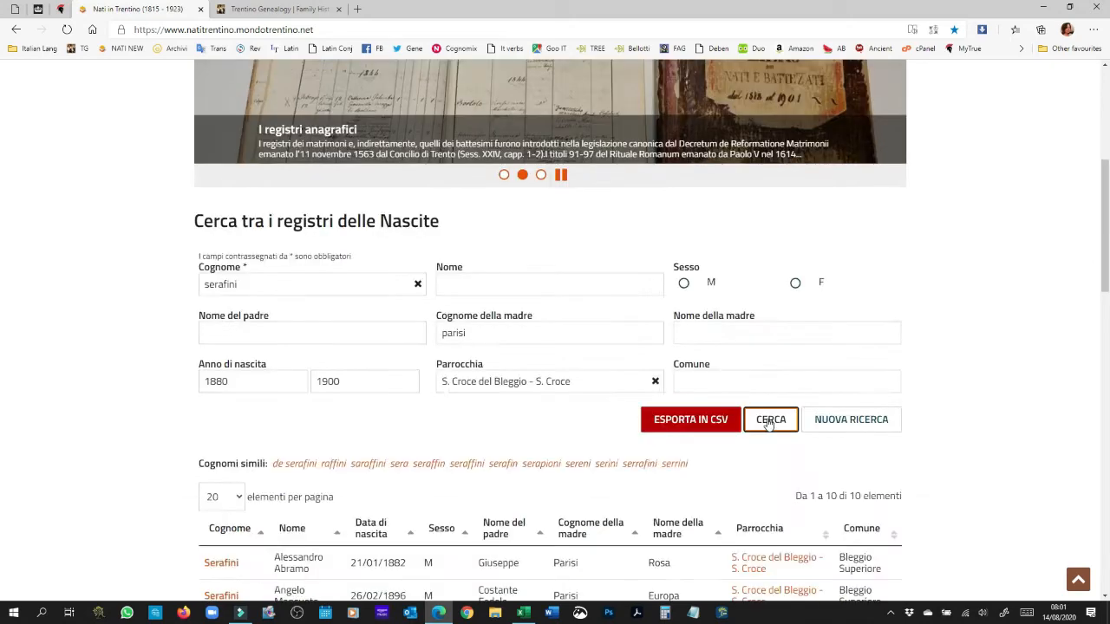
click(769, 423)
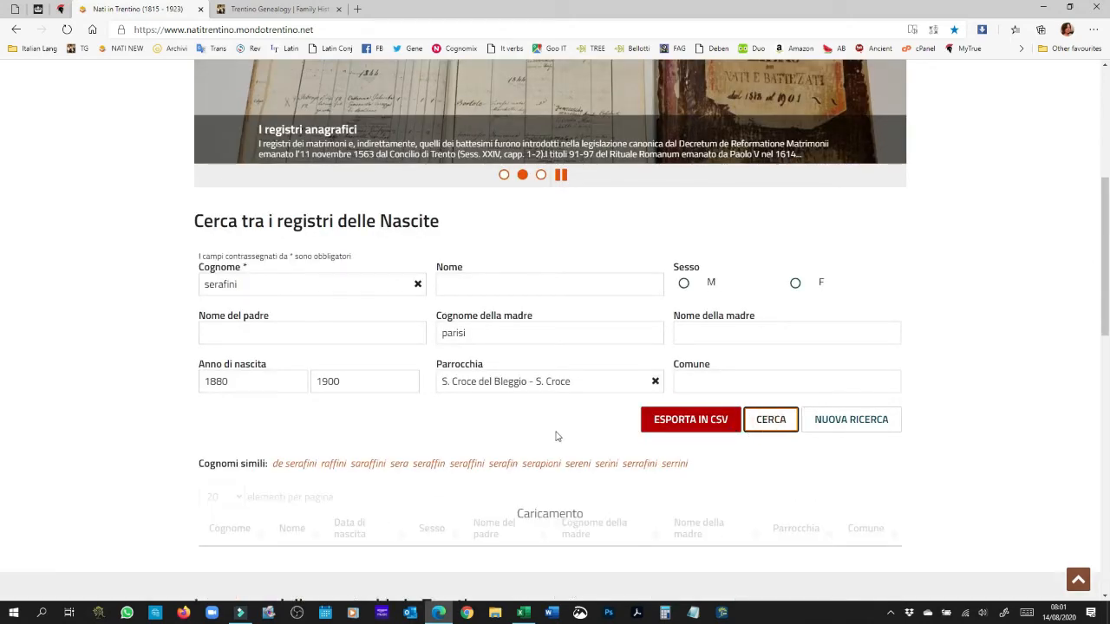
scroll(543, 421, up, 1)
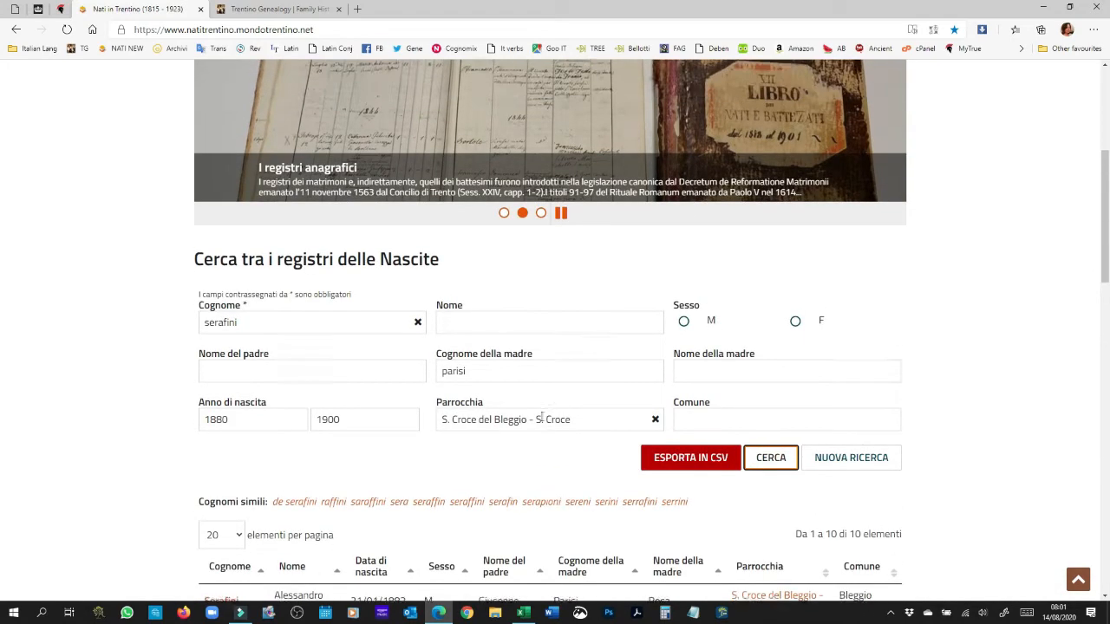
- Sort the search results by the mother's first name (Nome della madre)
scroll(544, 411, down, 1)
scroll(971, 454, down, 1)
scroll(954, 450, down, 4)
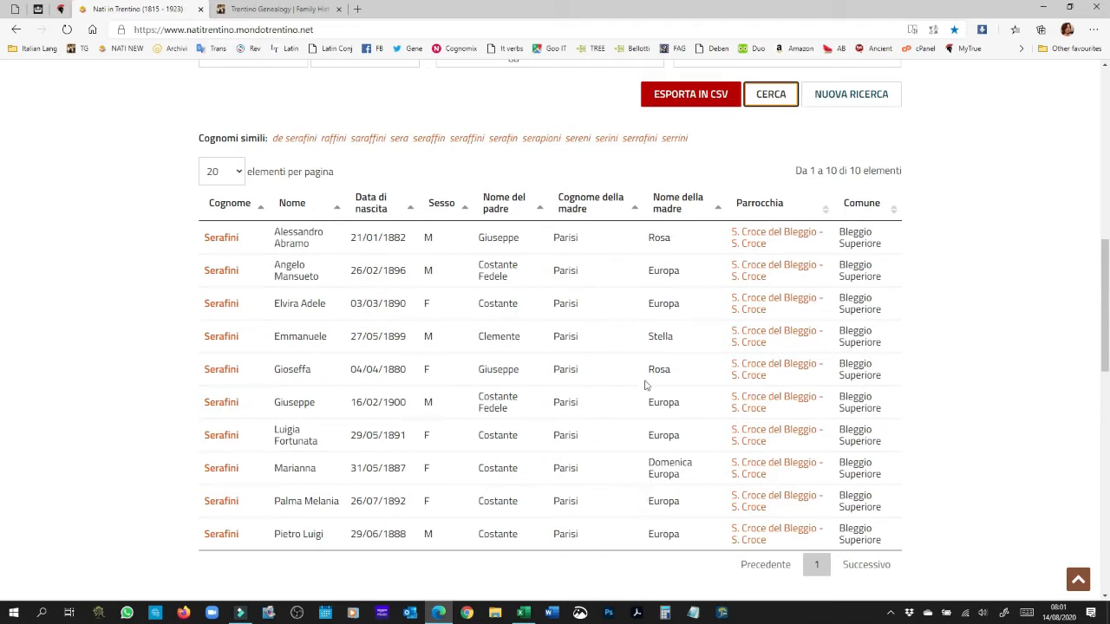
click(684, 203)
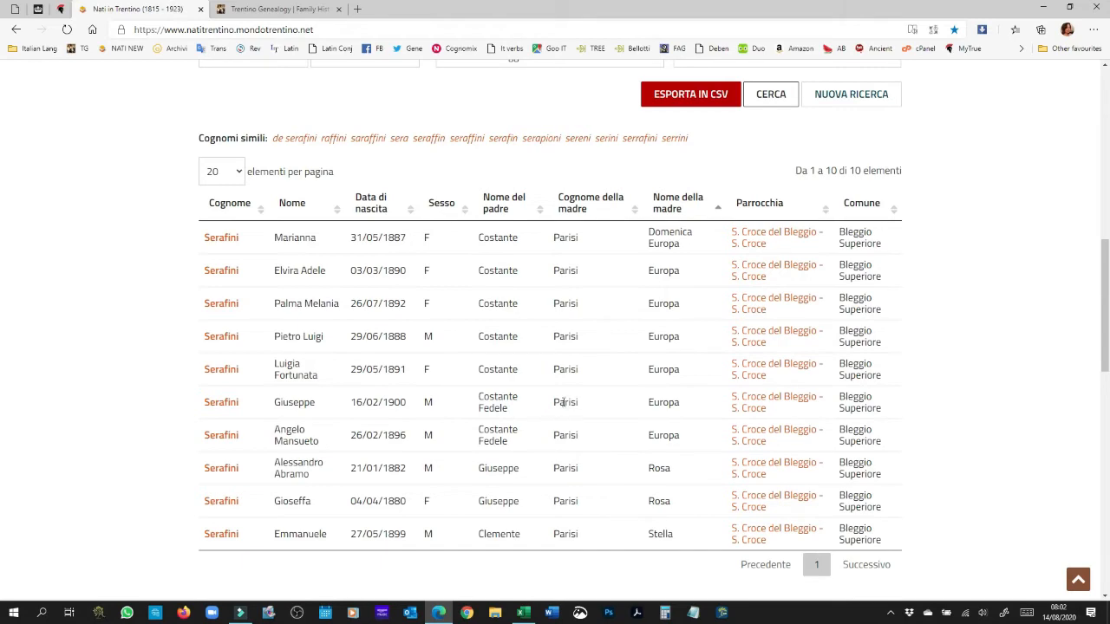
- Export the sorted birth results as a CSV file and open the downloaded file in Excel
scroll(581, 382, up, 1)
scroll(585, 372, up, 3)
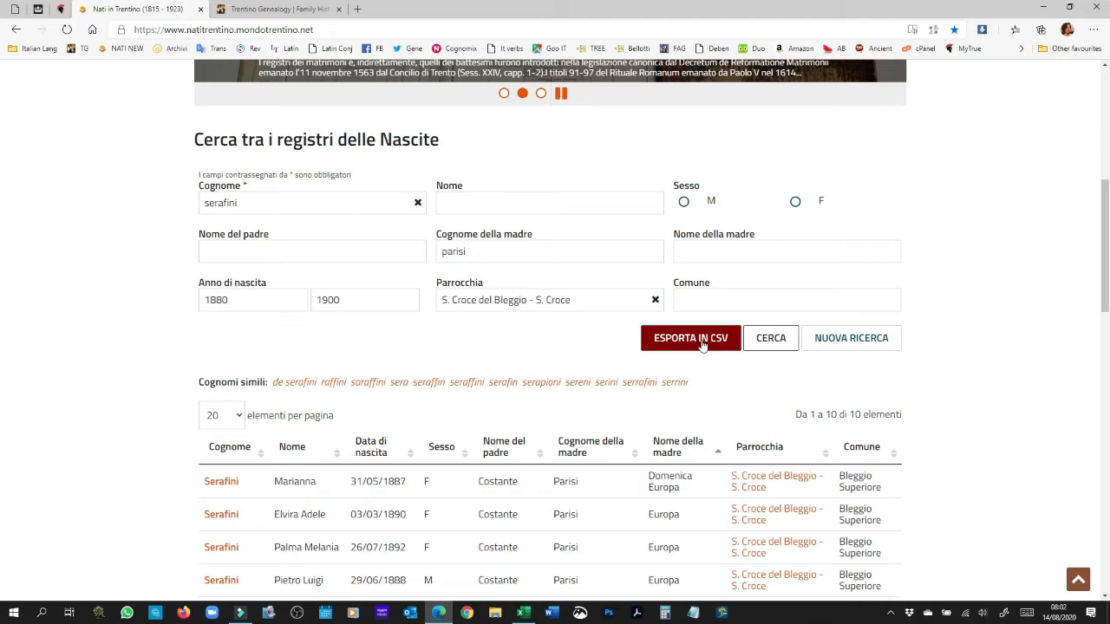
click(661, 344)
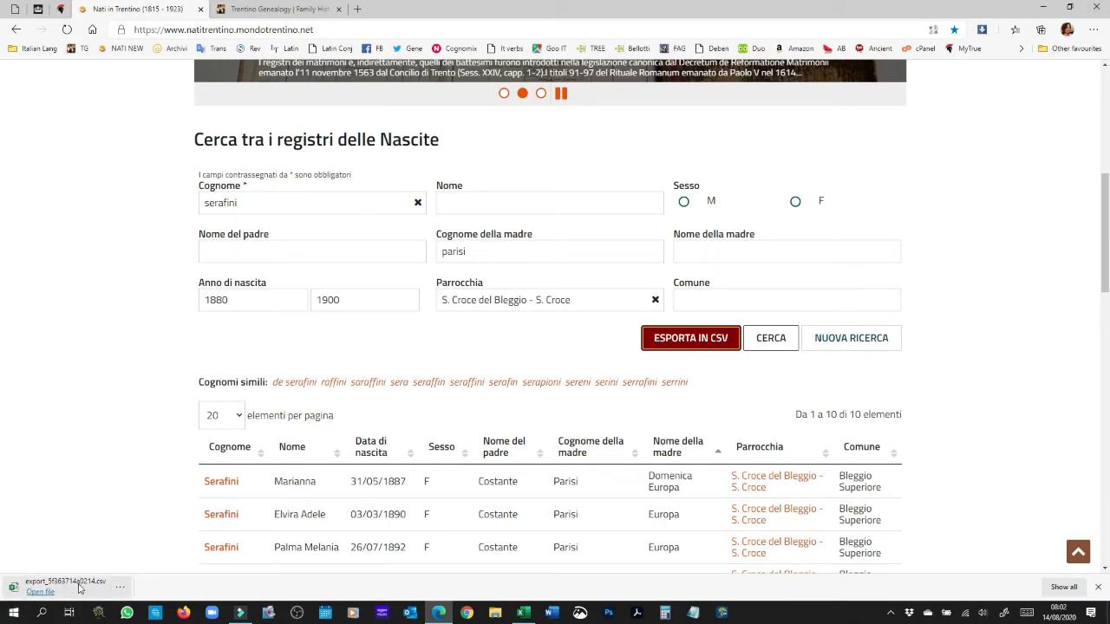
click(80, 588)
click(79, 588)
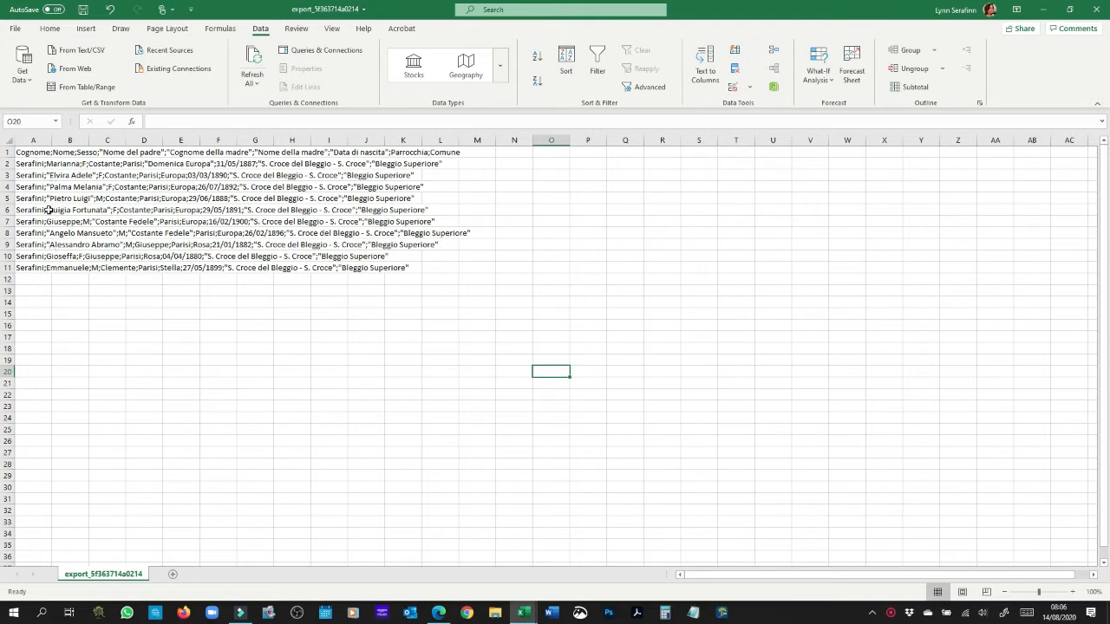
- Examine how the header and the exported birth records are stored in the cells of column A
click(23, 155)
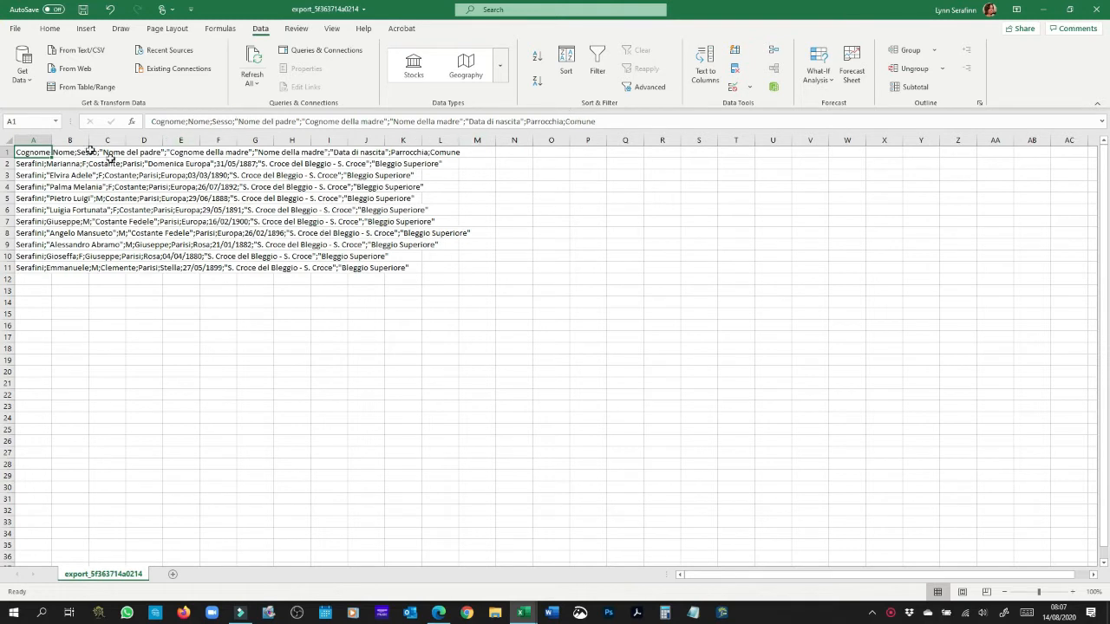
click(25, 163)
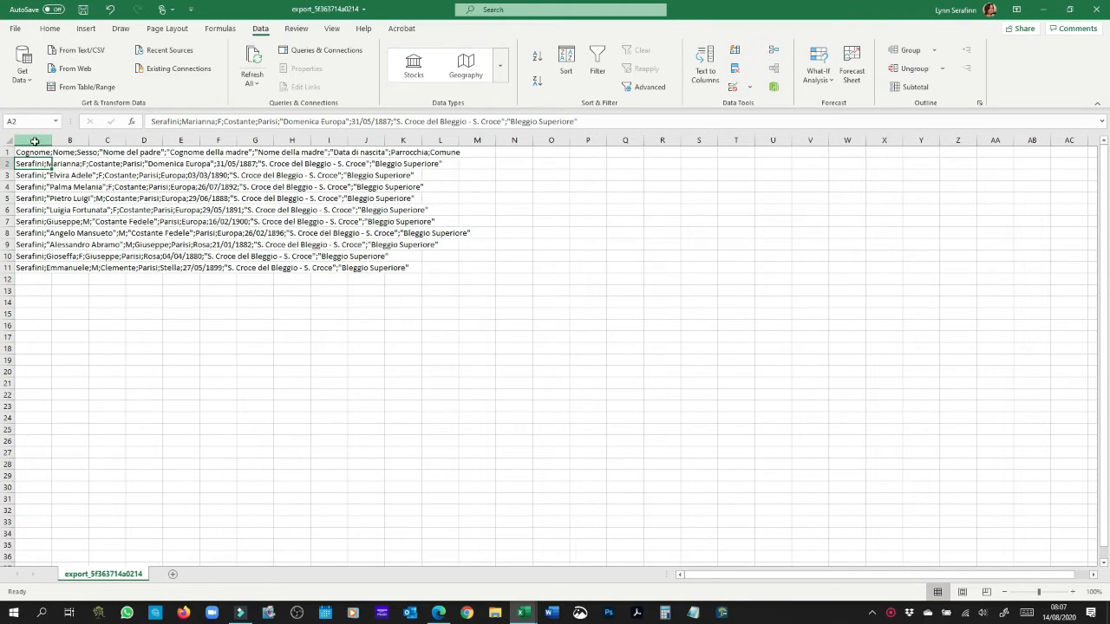
click(33, 139)
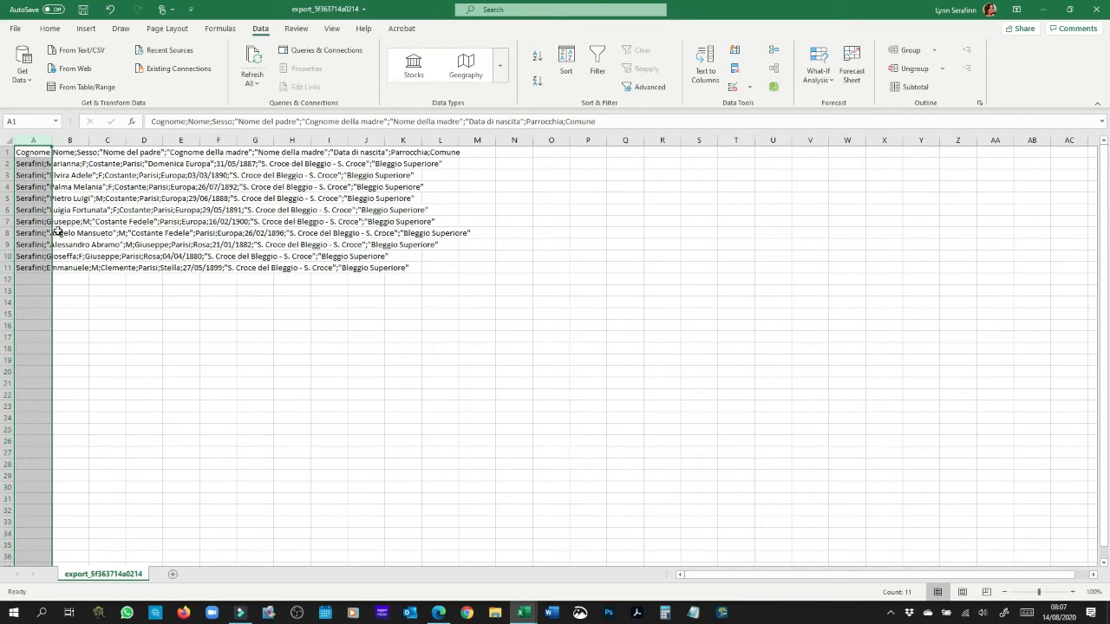
click(26, 139)
click(260, 31)
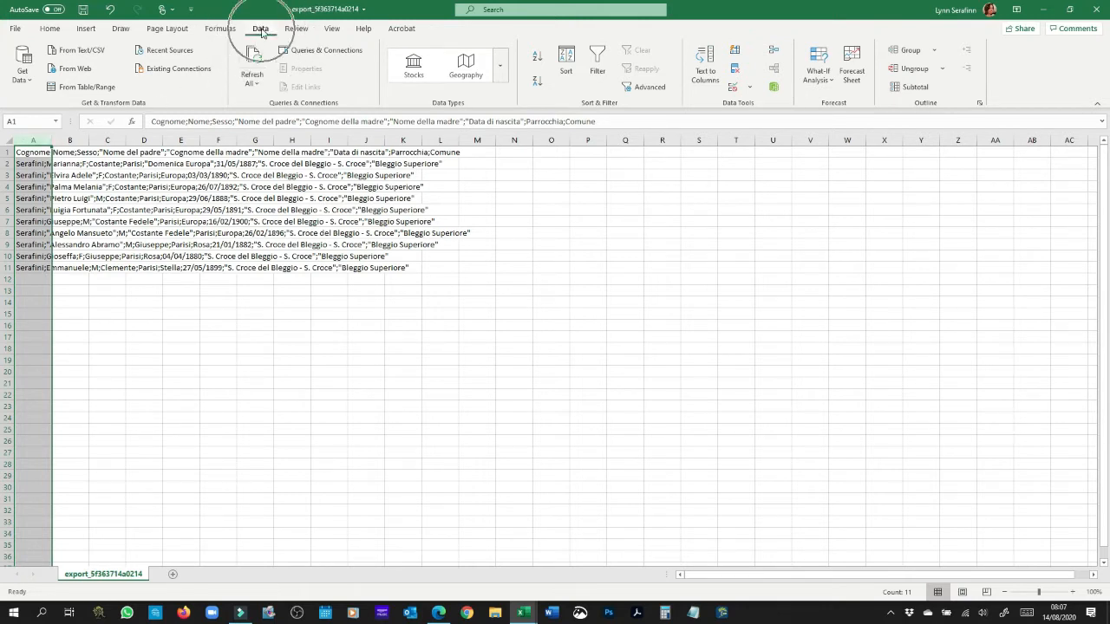
click(260, 31)
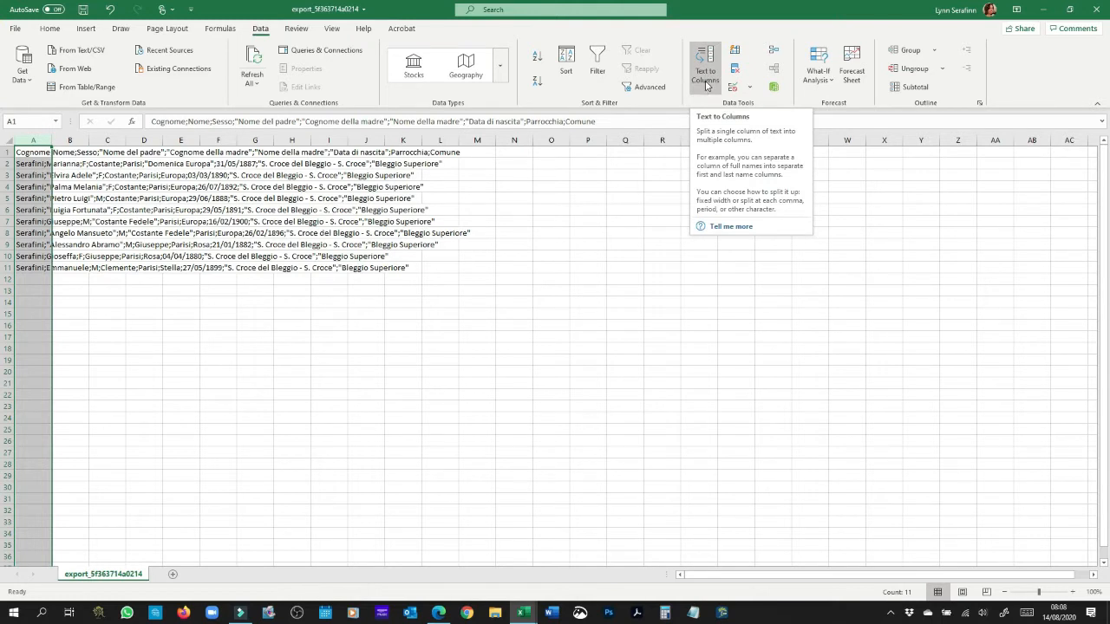
click(28, 152)
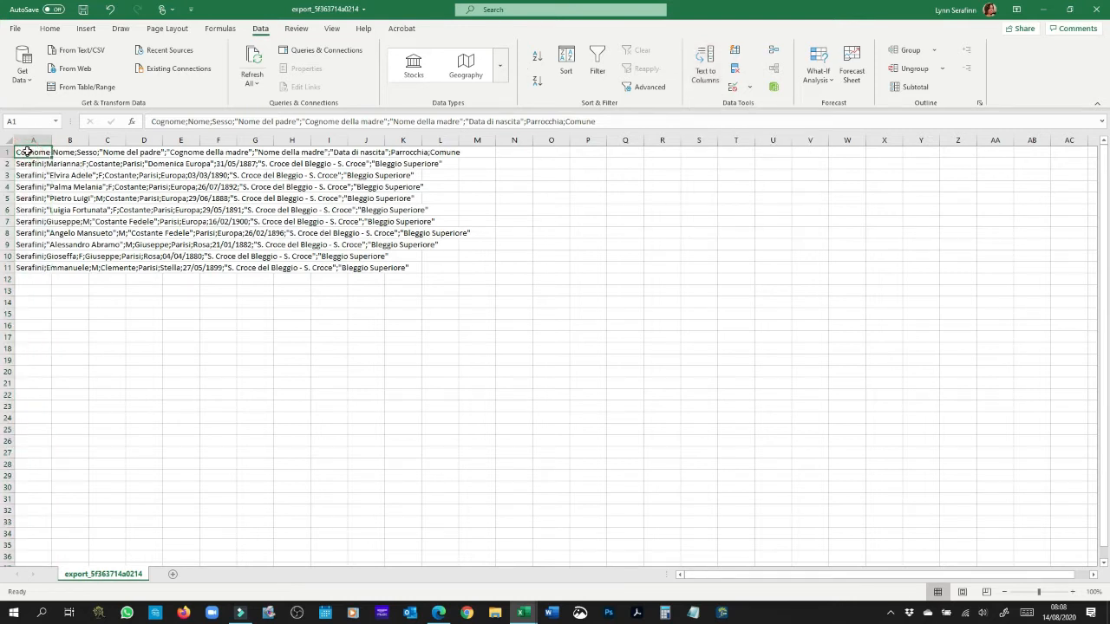
click(28, 165)
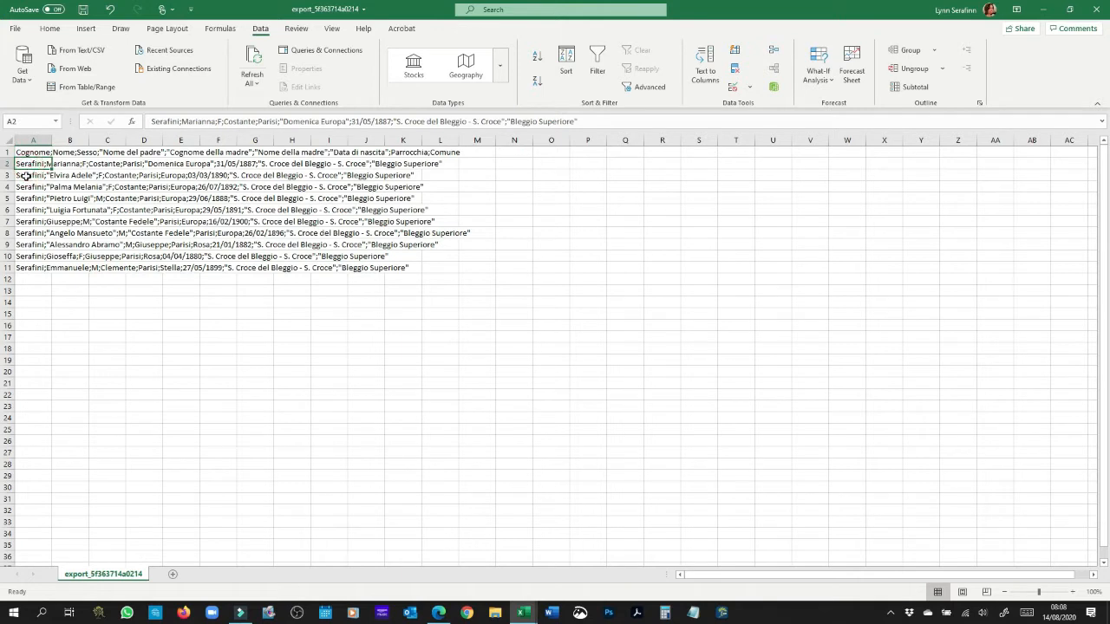
click(26, 176)
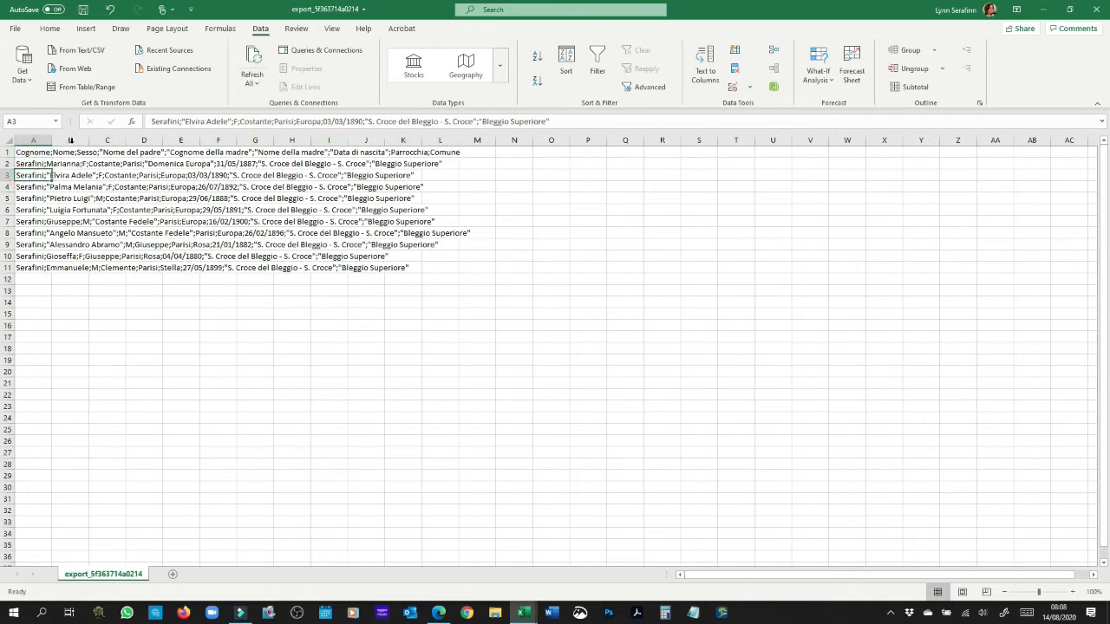
- Start Text to Columns on column A as delimited data, with Semicolon as the only delimiter and Tab turned off
click(22, 139)
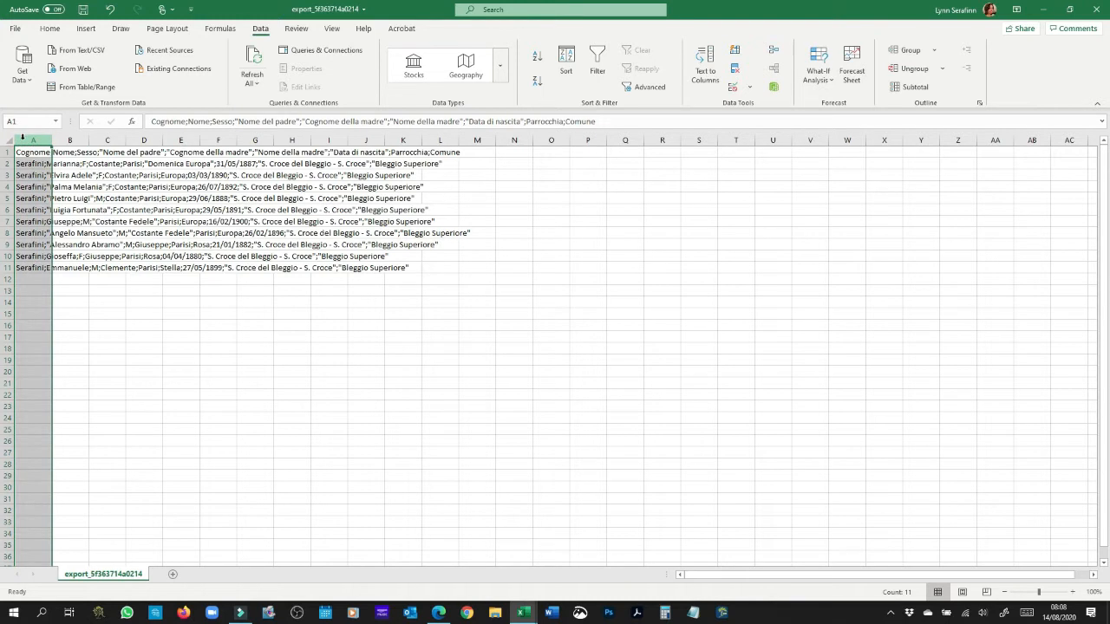
click(699, 60)
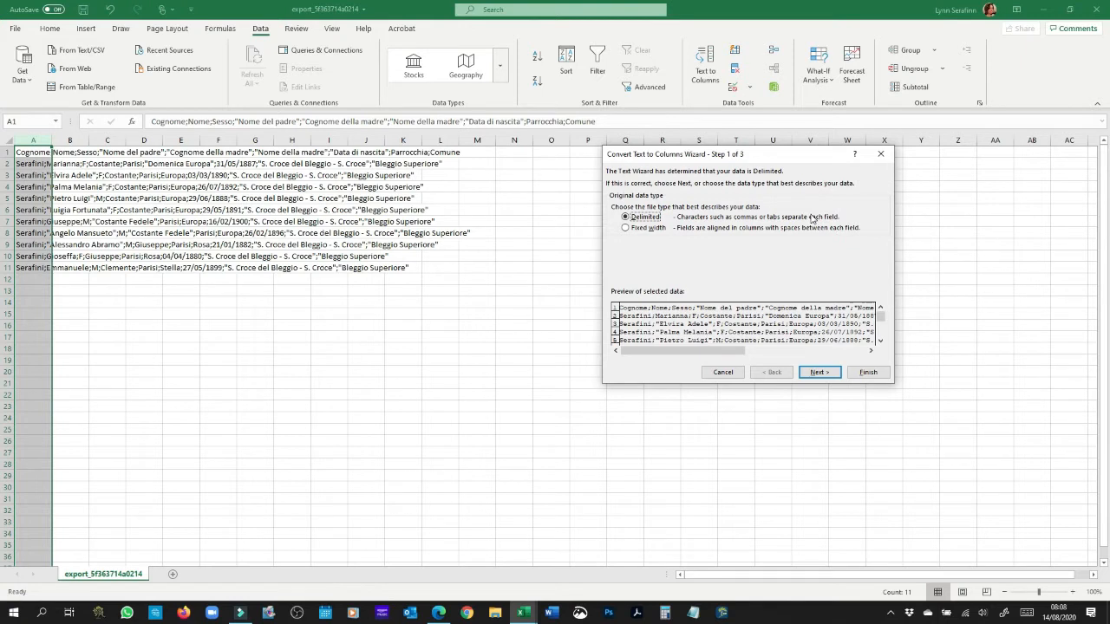
click(813, 373)
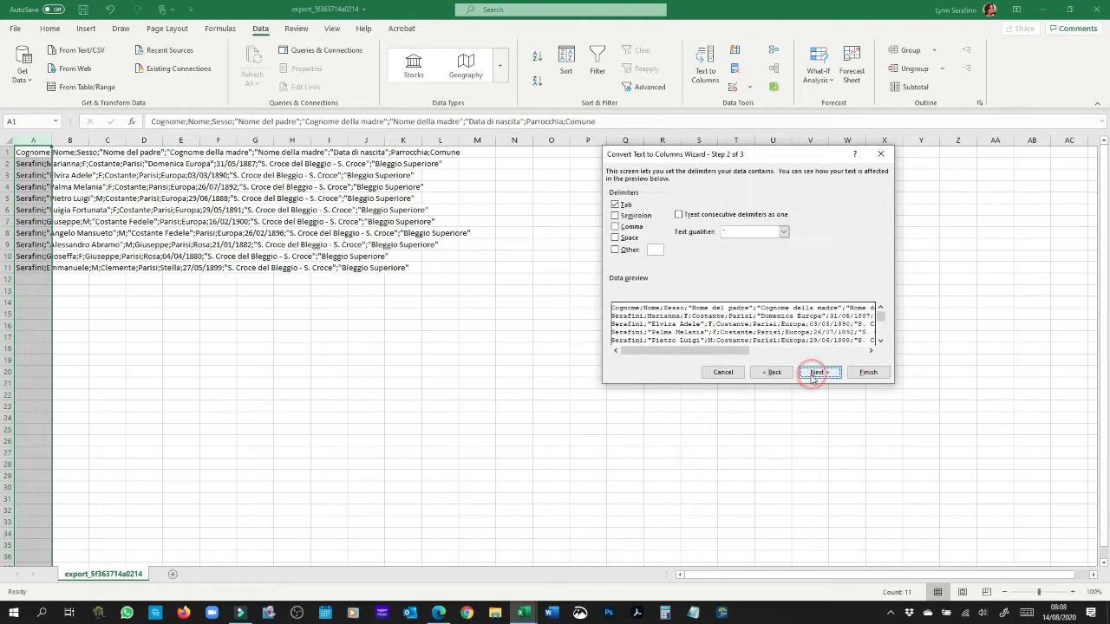
click(615, 217)
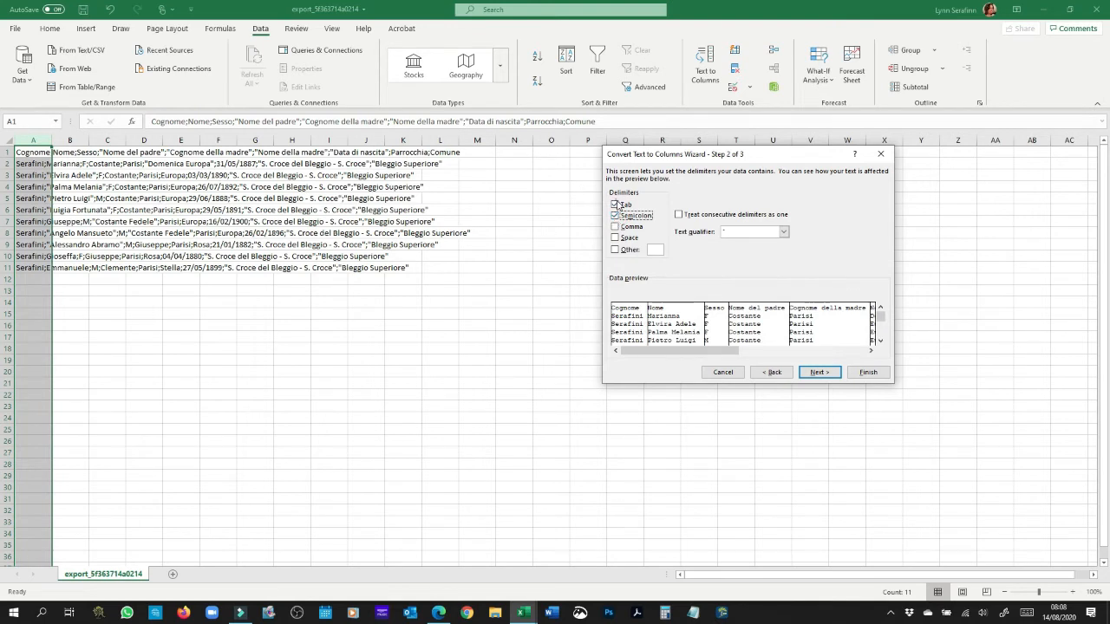
click(615, 205)
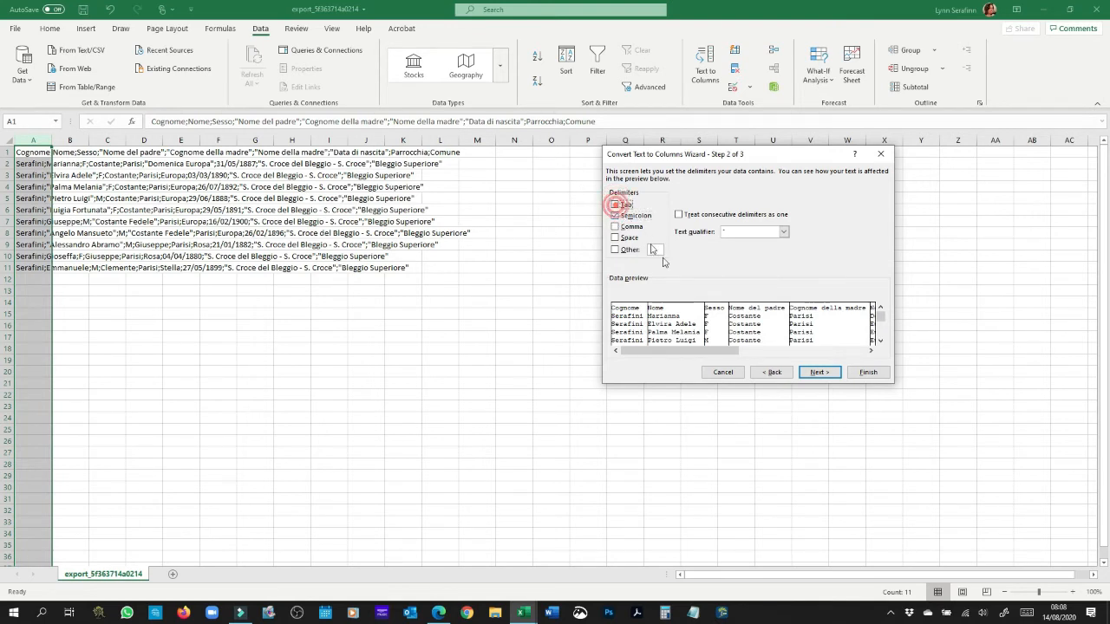
click(818, 372)
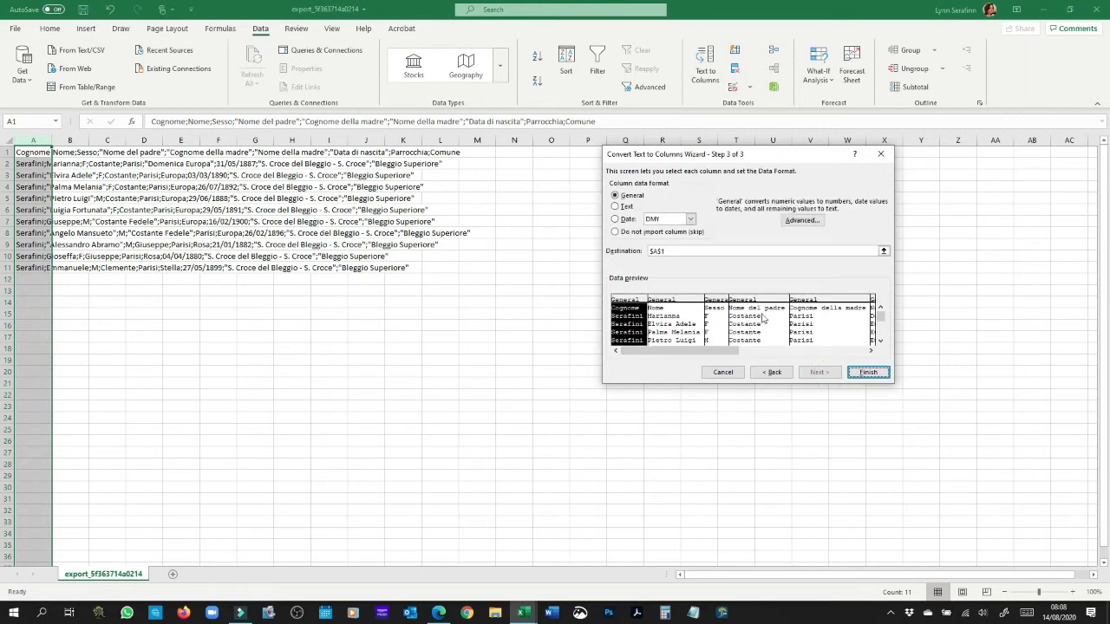
- Set the Data di nascita column's data format to Text and complete the conversion to columns
drag(711, 351, 773, 355)
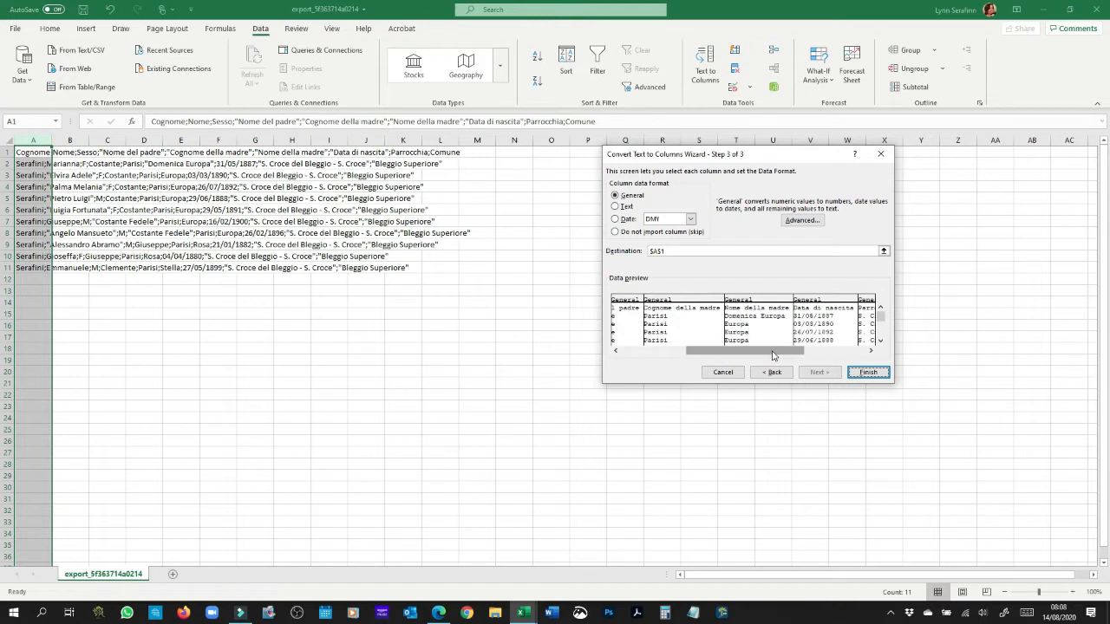
click(818, 301)
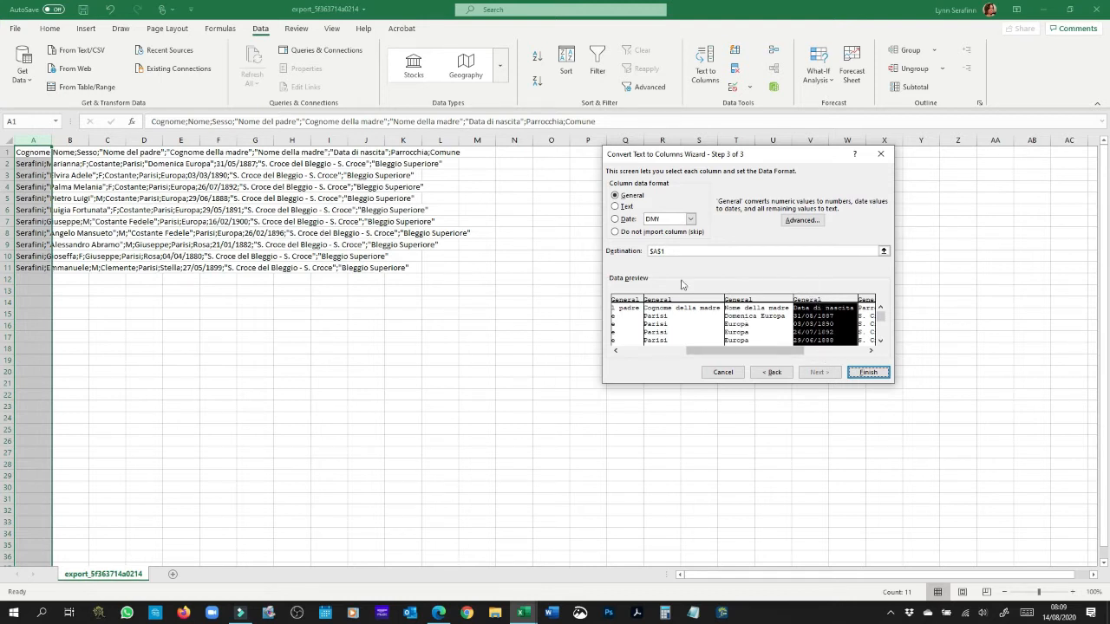
click(615, 207)
click(868, 372)
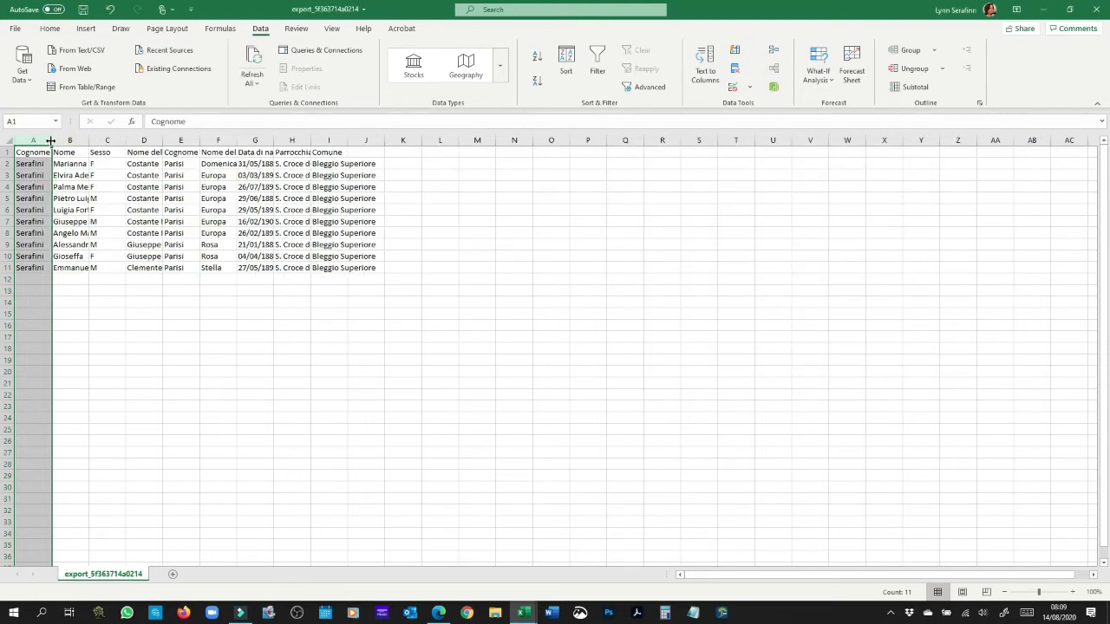
- Widen the columns from Cognome through Parrocchia, except Sesso, so that the records in them are readable
drag(52, 141, 85, 139)
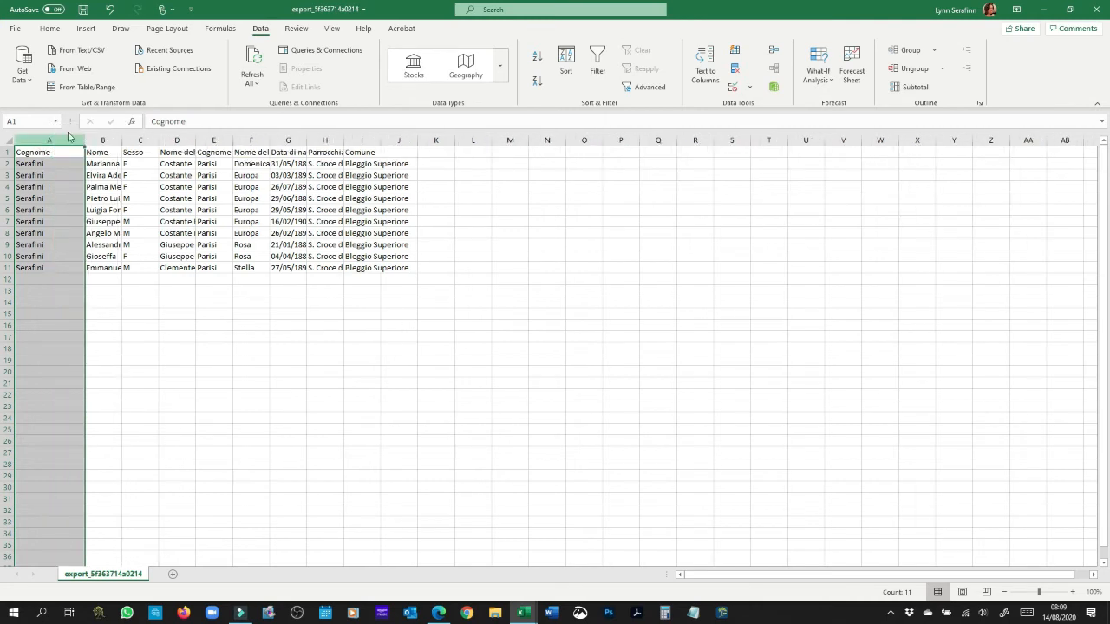
click(100, 139)
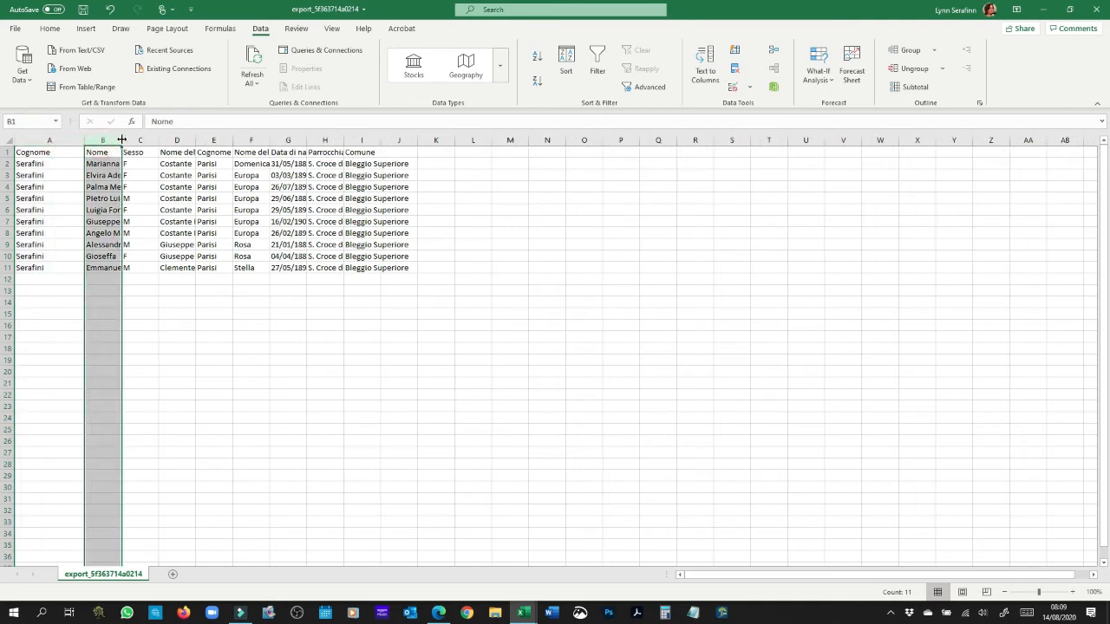
drag(121, 140, 175, 136)
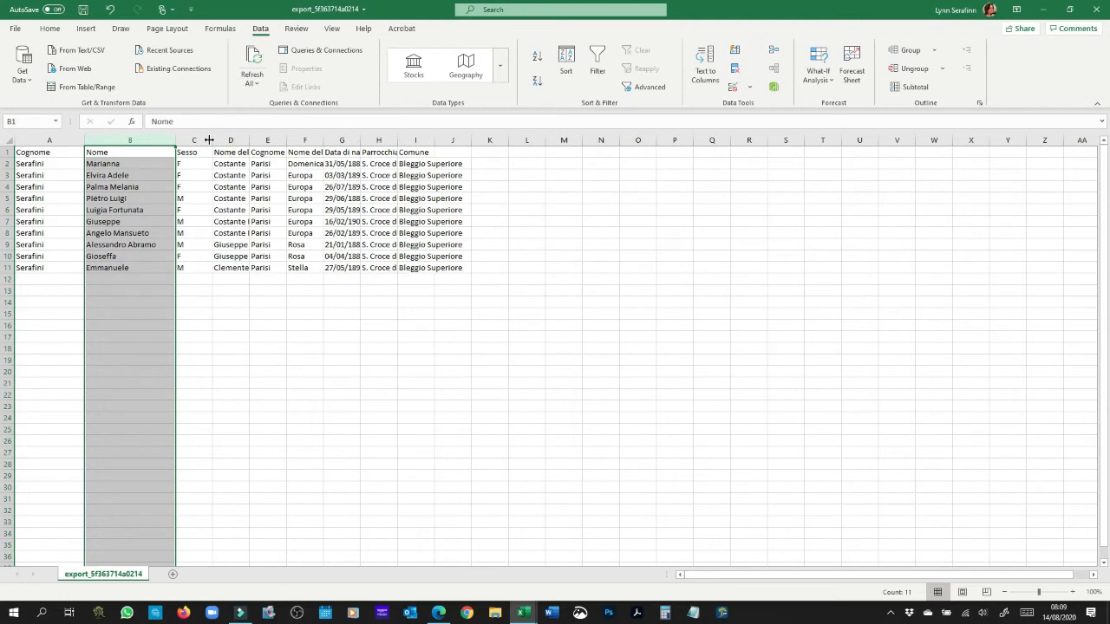
click(231, 142)
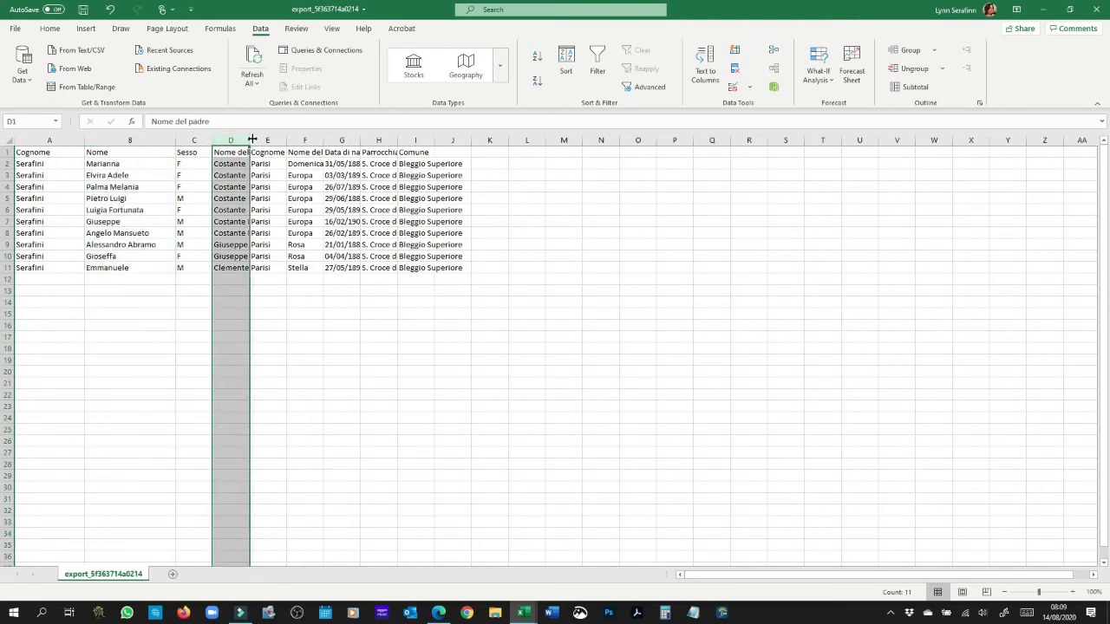
drag(250, 138, 660, 136)
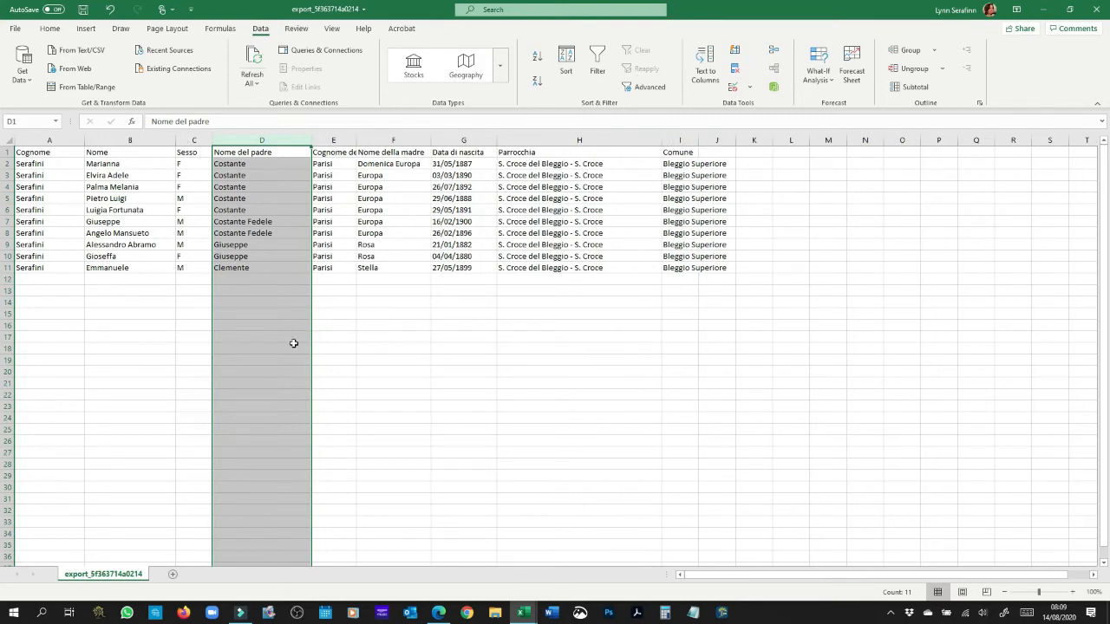
click(567, 345)
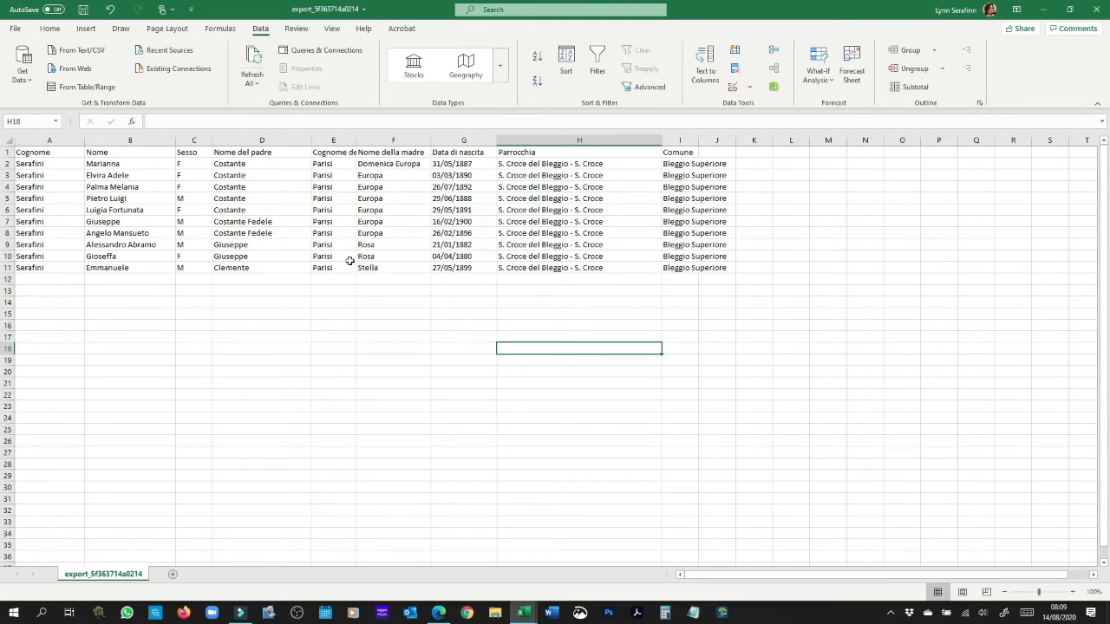
- Clear the contents of the last three records in rows 9 to 11
click(8, 245)
shift+click(8, 268)
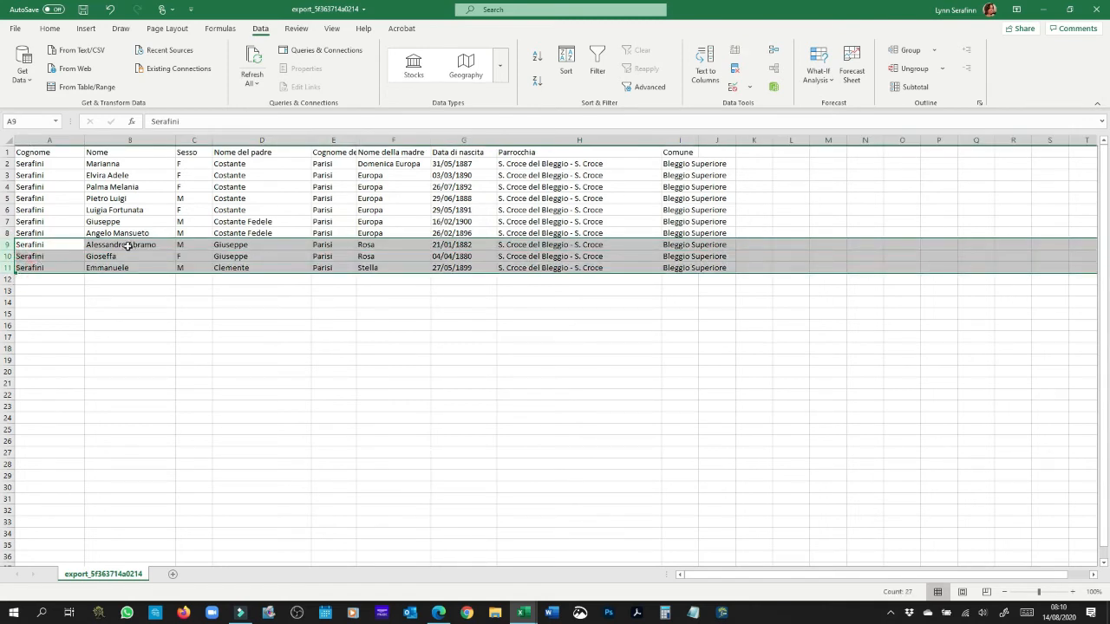
key(Delete)
click(346, 387)
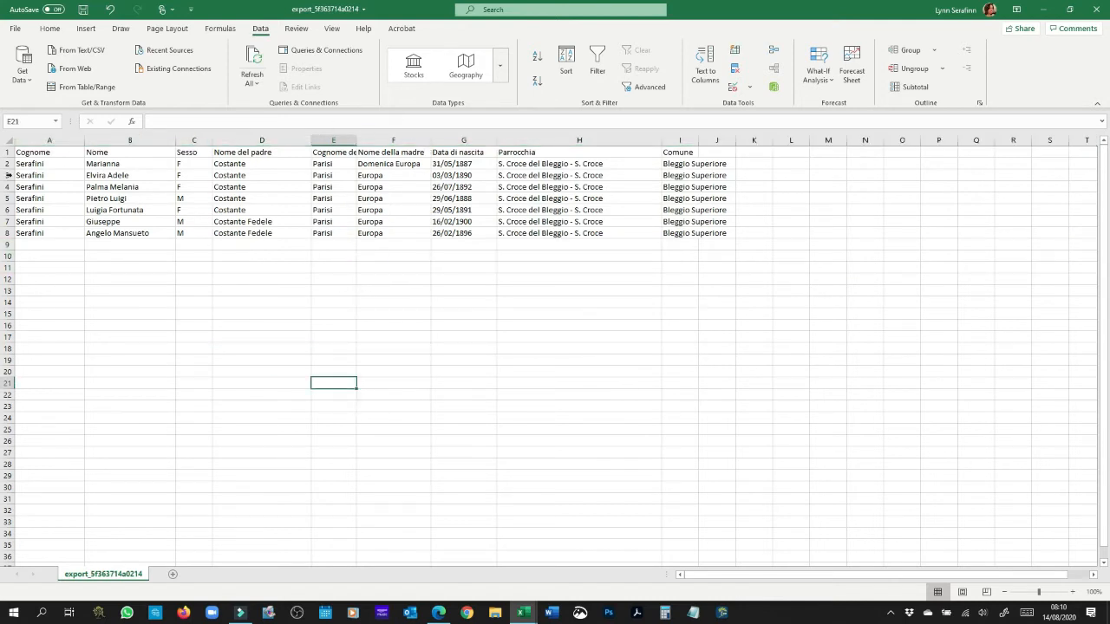
- Format header row 1 in bold with a light blue fill and widen column E to fit the full header Cognome della madre
click(9, 151)
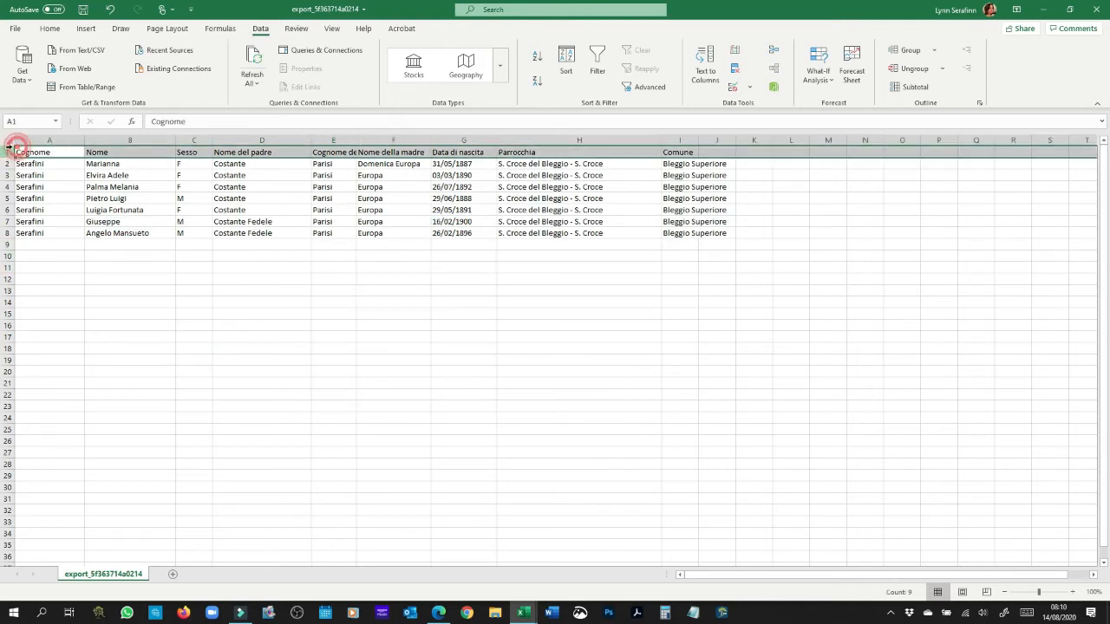
click(50, 29)
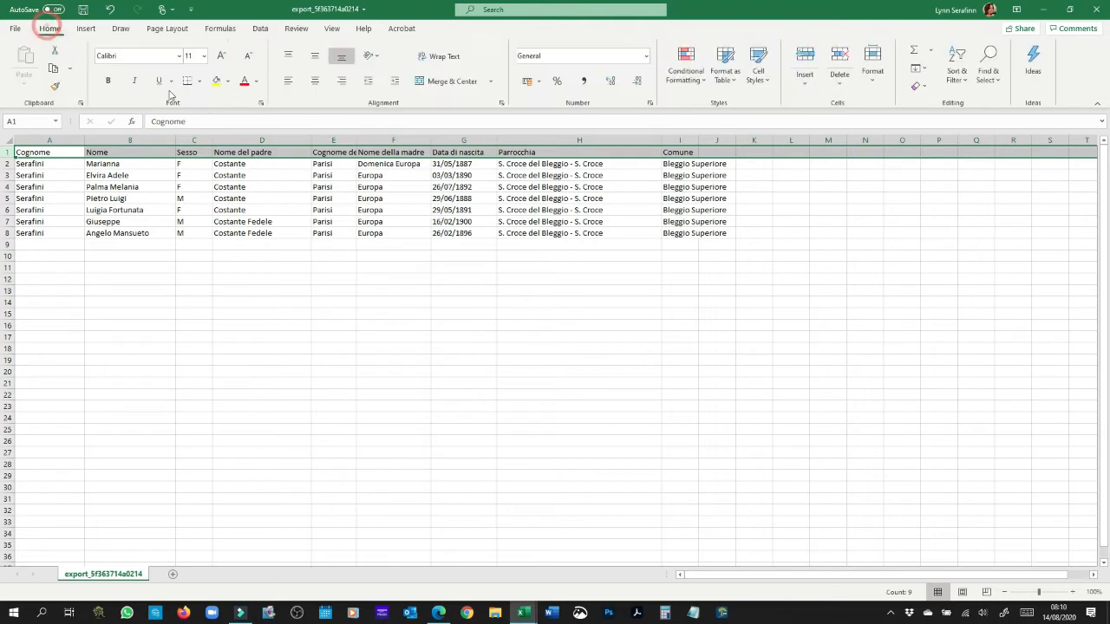
click(107, 80)
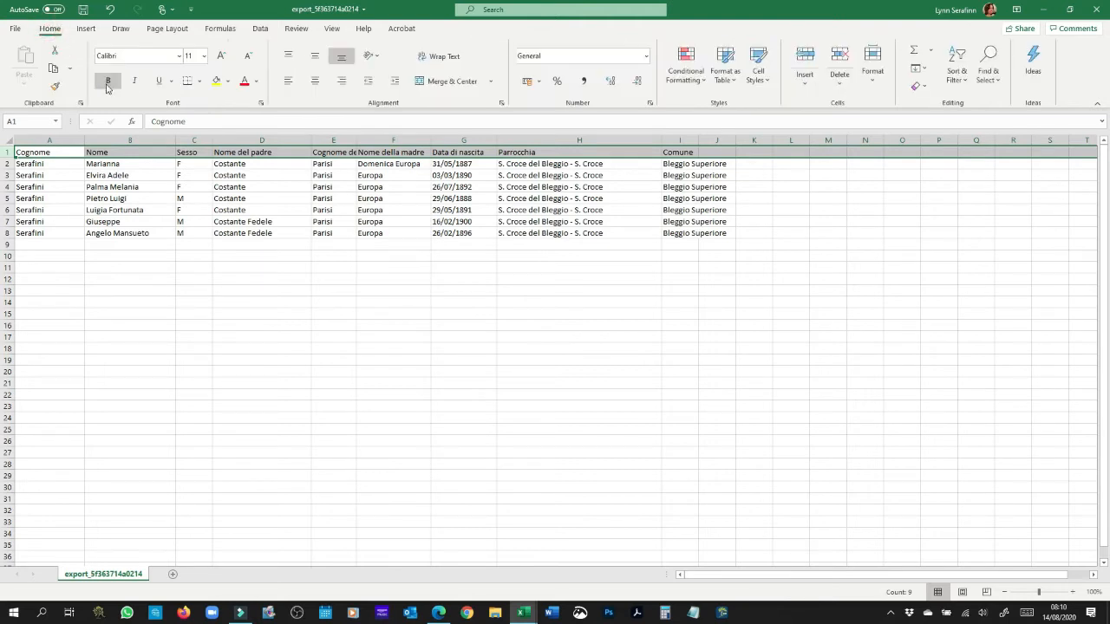
click(229, 84)
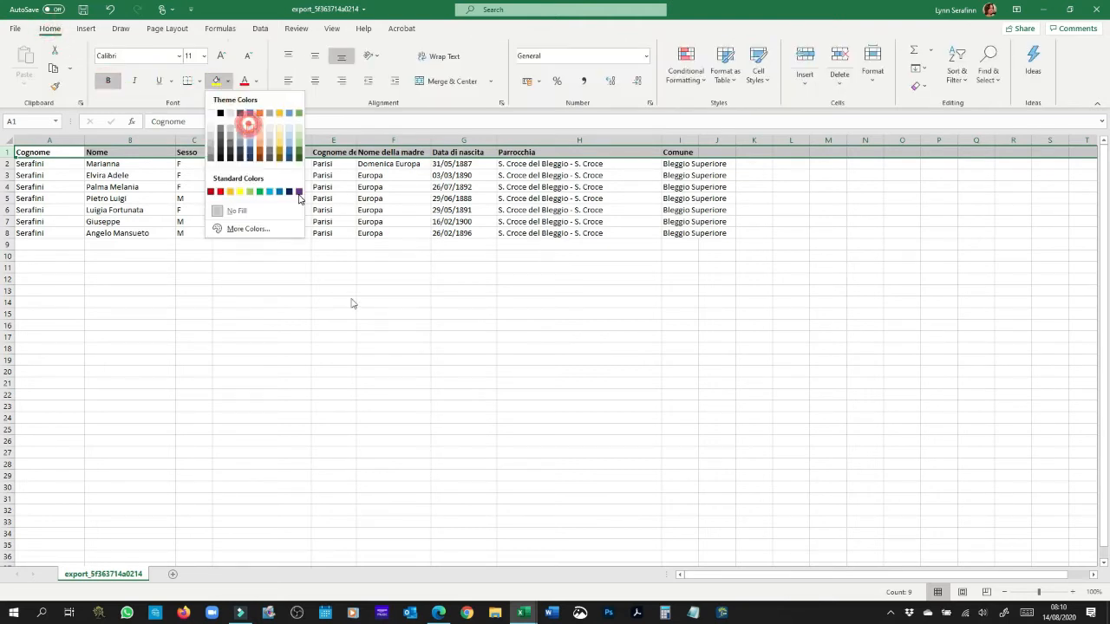
click(249, 130)
click(441, 404)
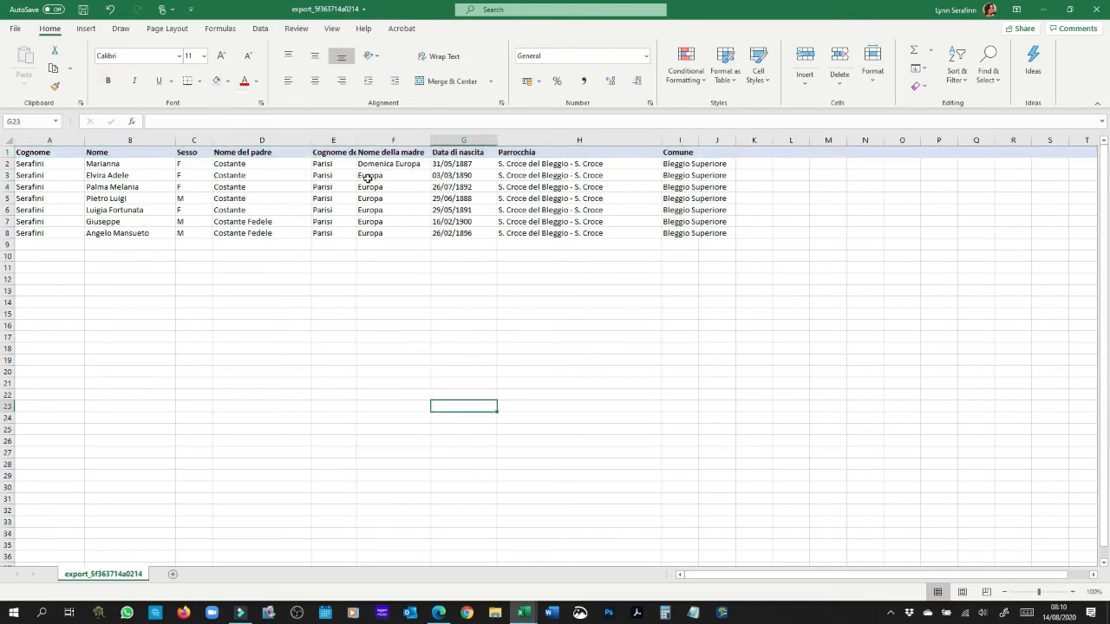
drag(354, 141, 379, 142)
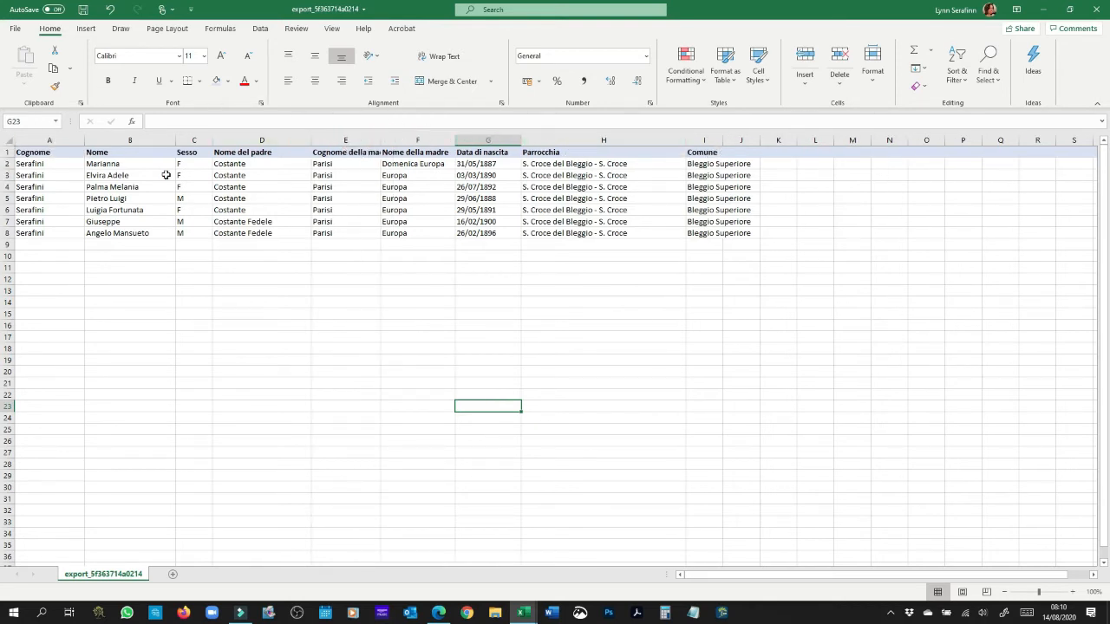
drag(382, 142, 398, 142)
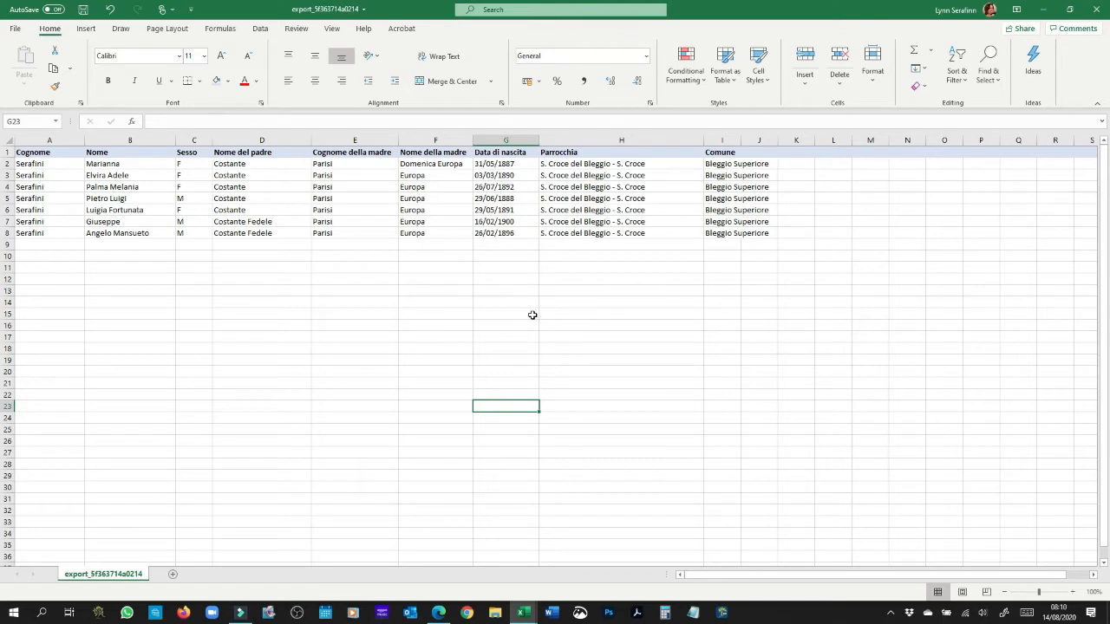
- Review the Data di nascita column and compare the Nome del padre entries in rows 2, 7 and 8
click(514, 141)
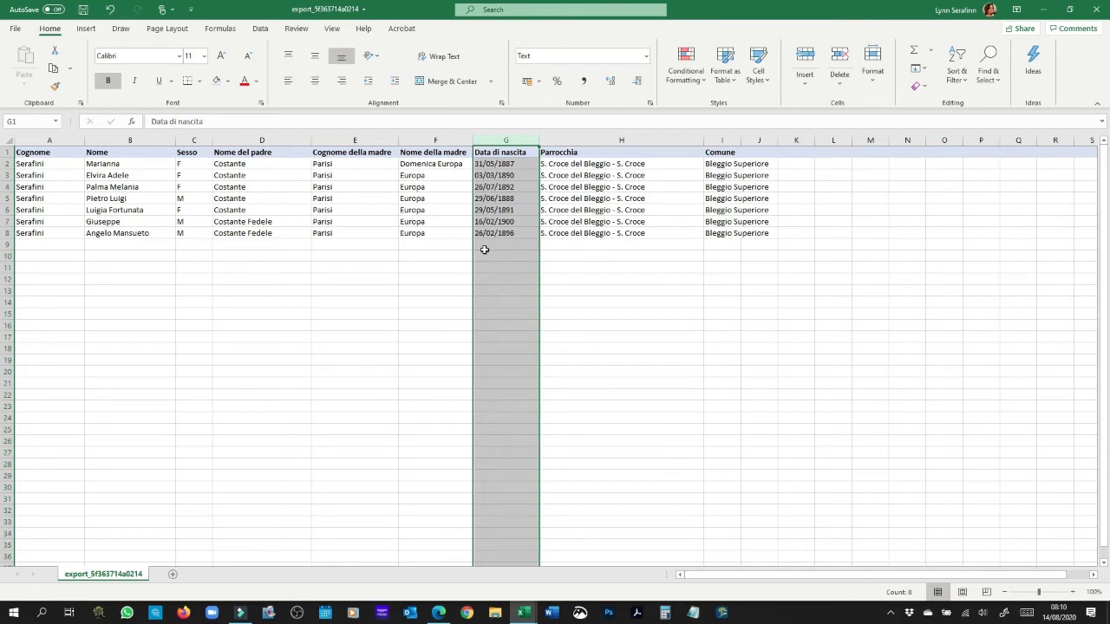
click(219, 234)
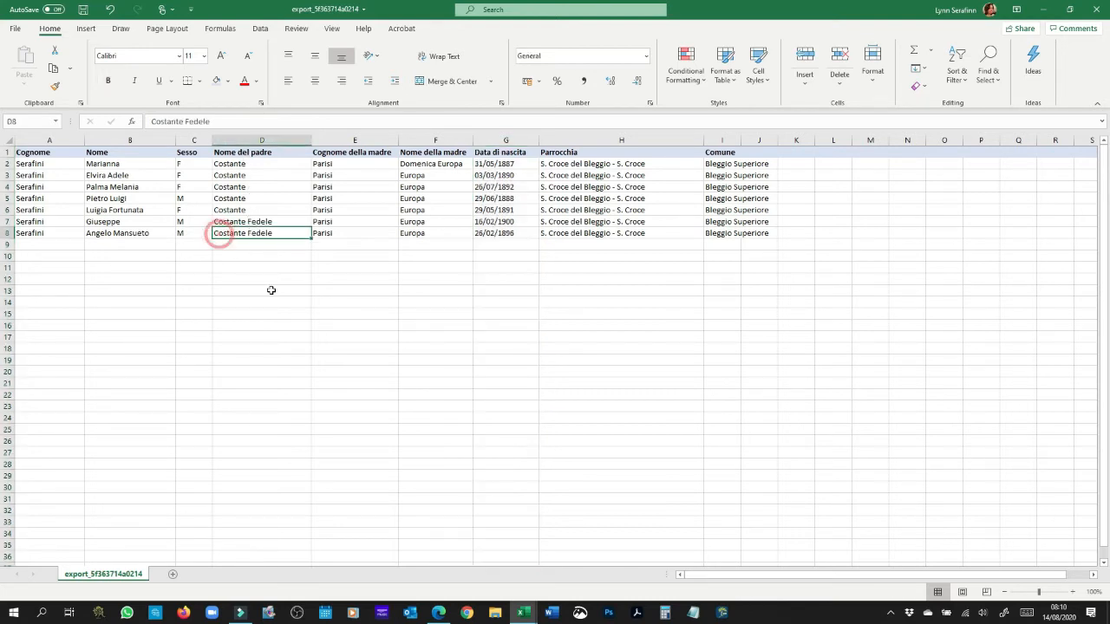
click(244, 163)
click(258, 221)
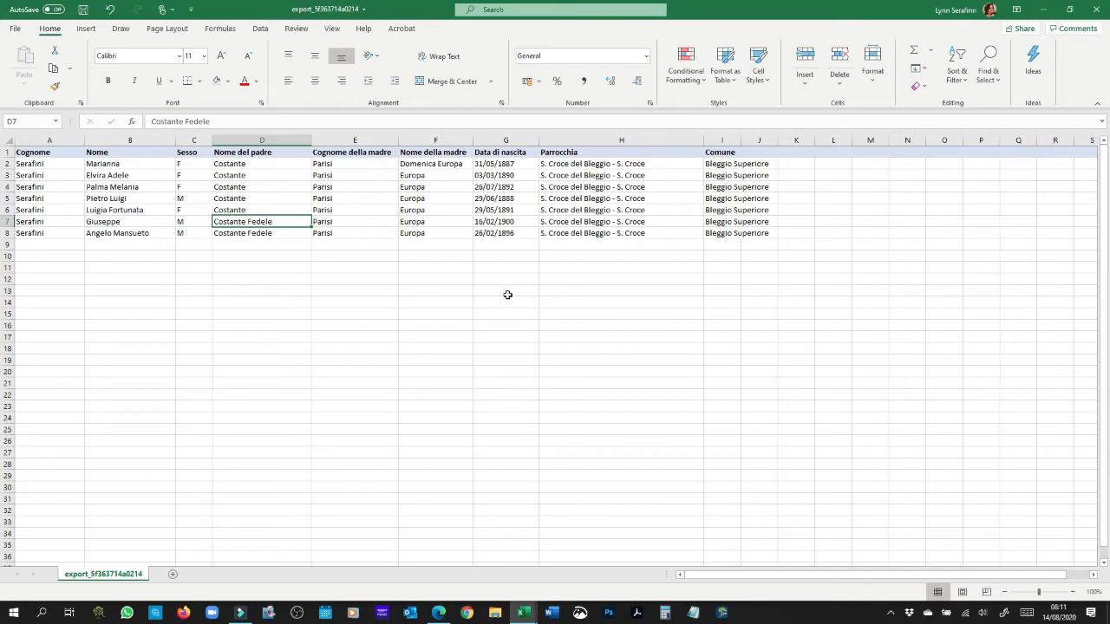
- Insert a new column before Parrocchia and give it the header YEAR
click(579, 140)
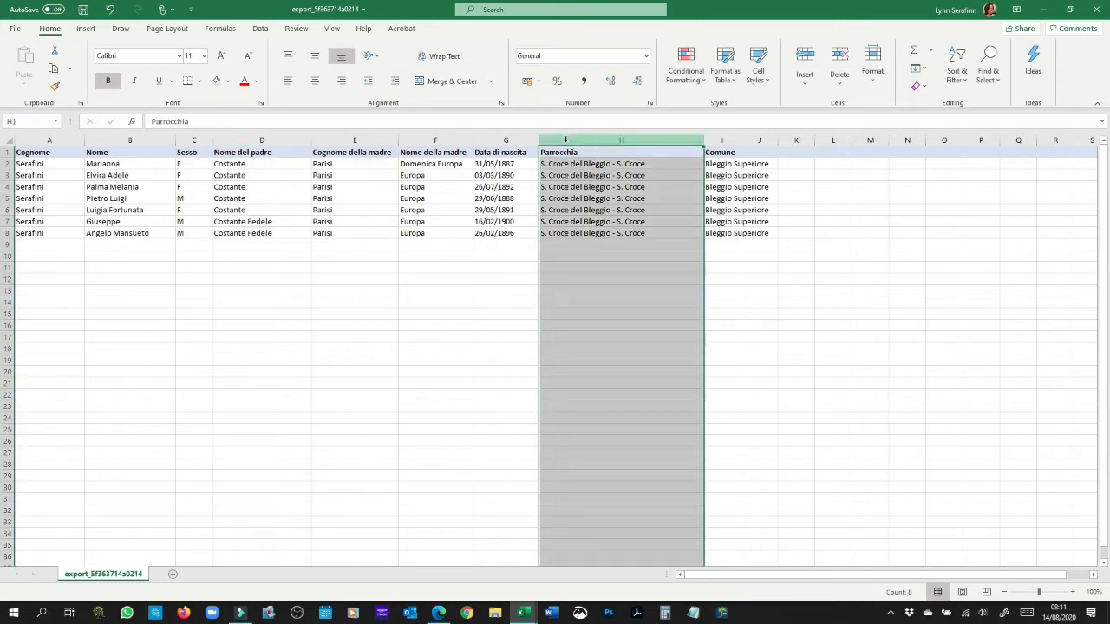
right_click(567, 144)
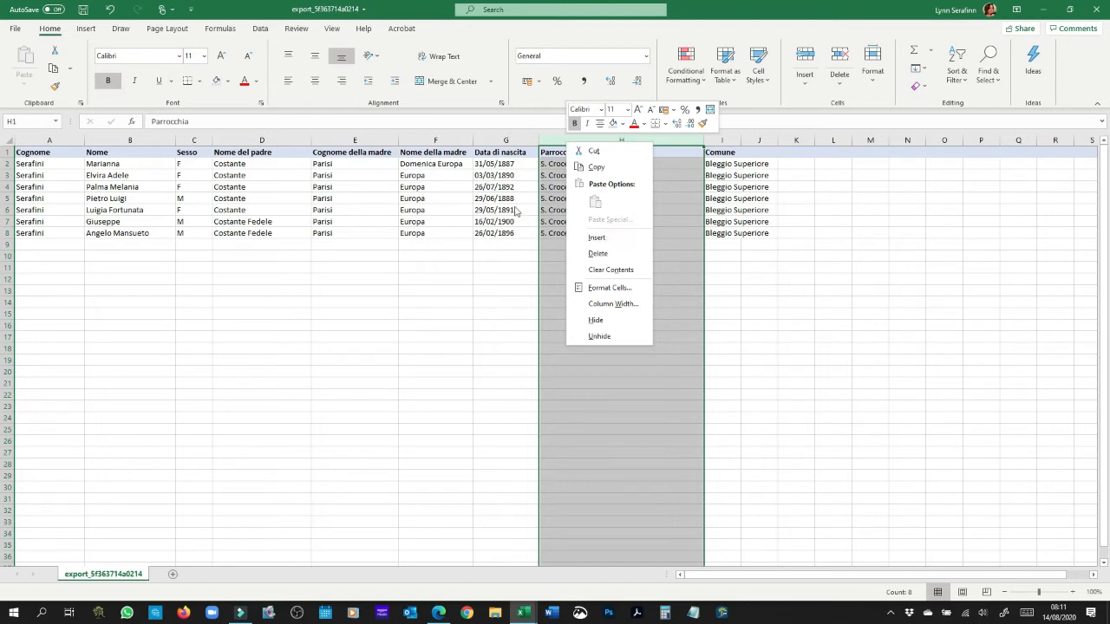
click(595, 238)
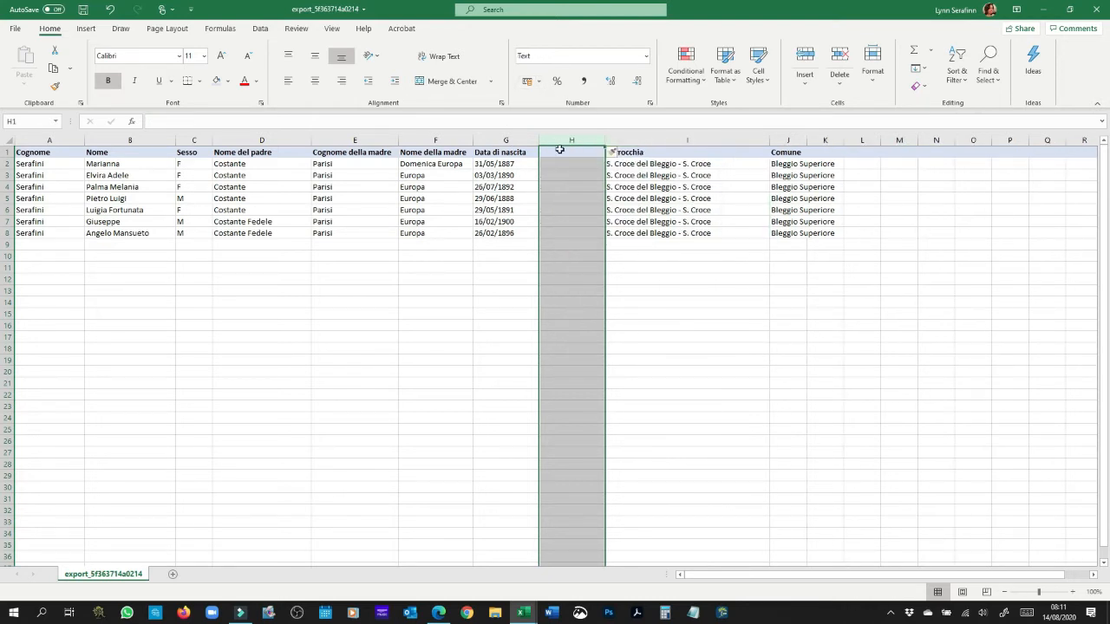
click(559, 151)
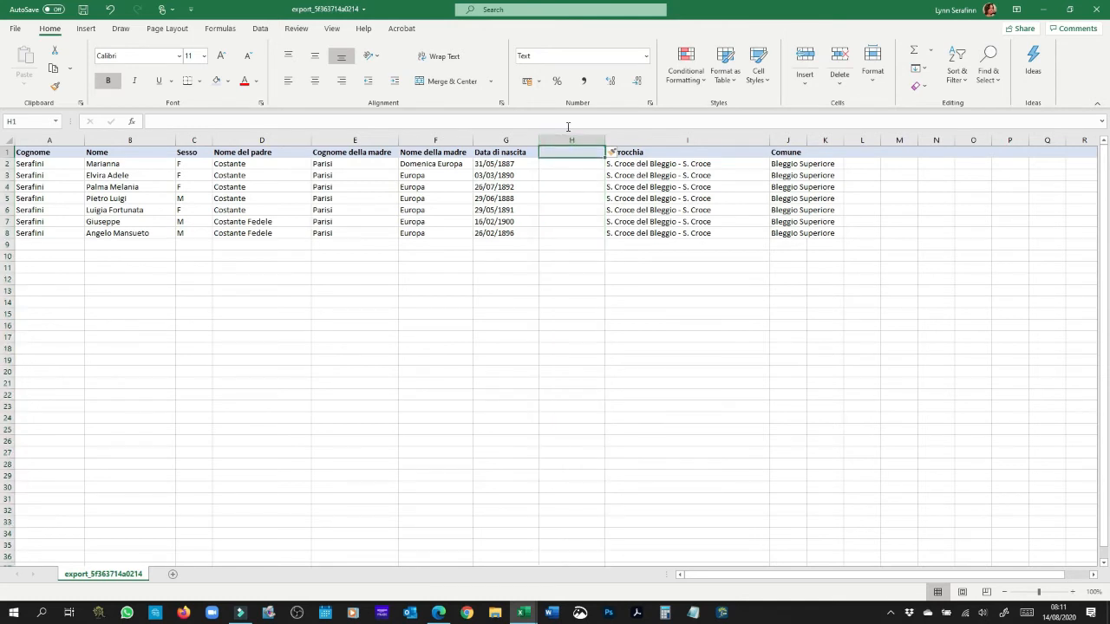
text(YEAR)
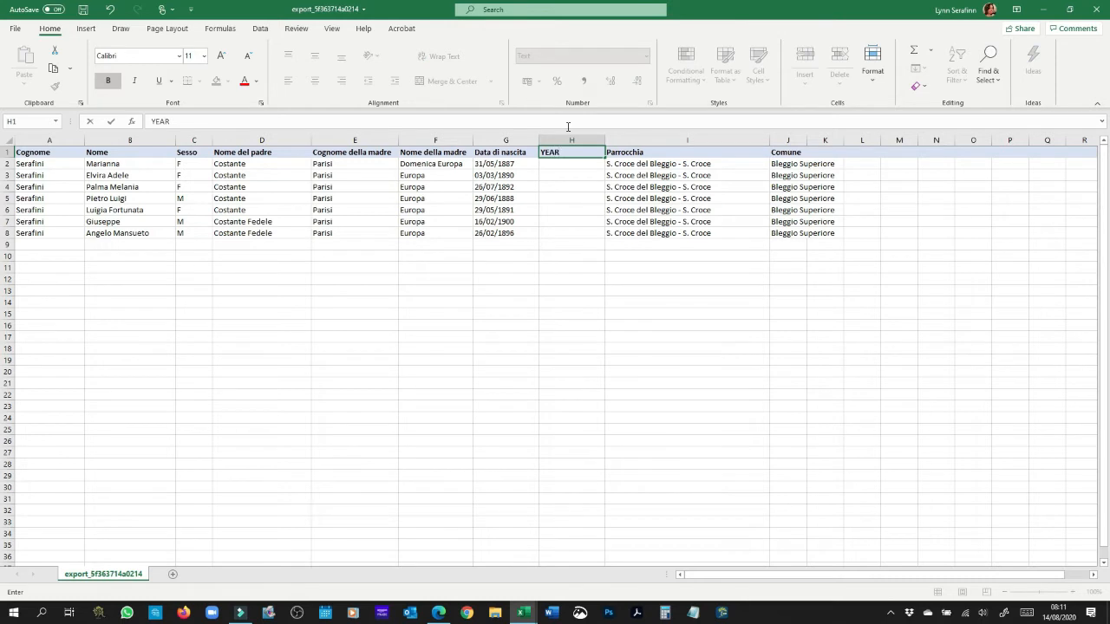
key(Return)
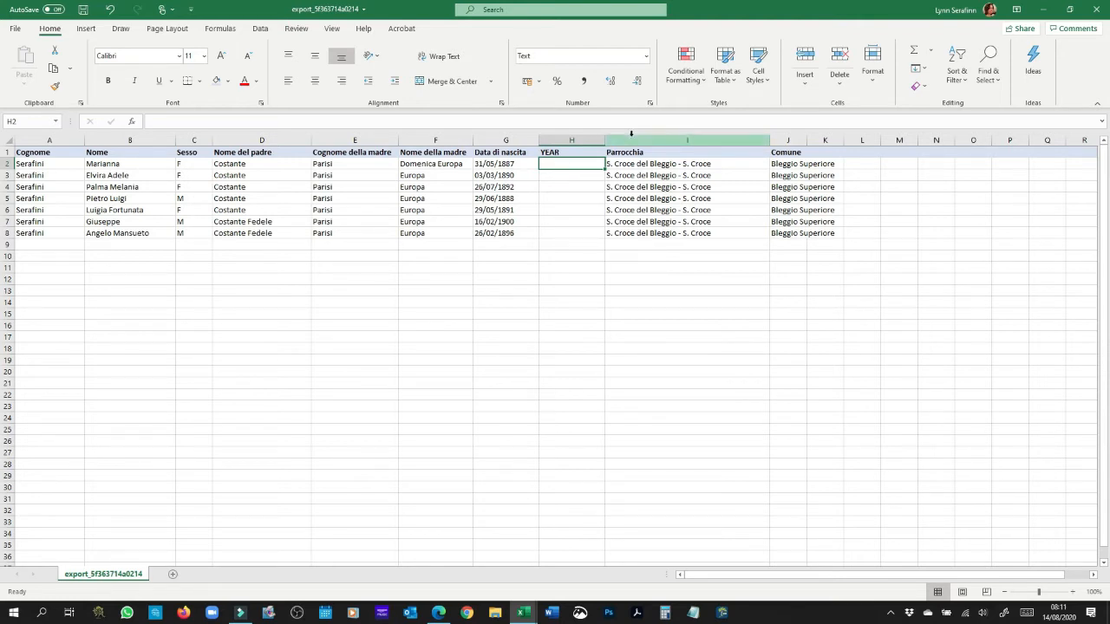
- Fill the YEAR column for rows 2 to 8 with the birth years 1887, 1890, 1892, 1888, 1891, 1900 and 1896
text(1886)
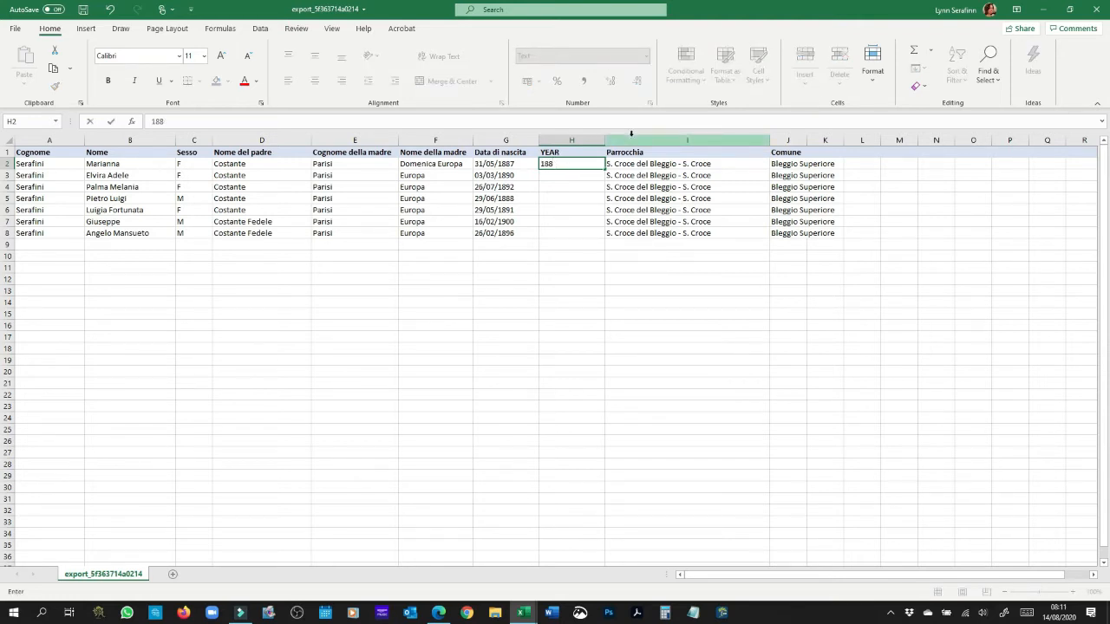
key(Return)
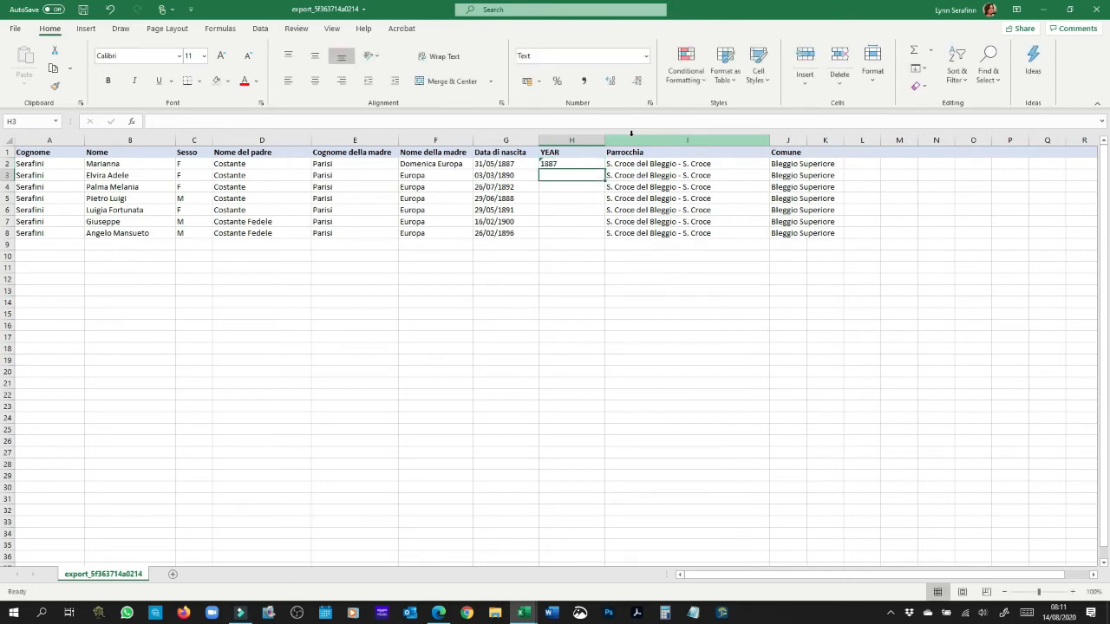
text(1890)
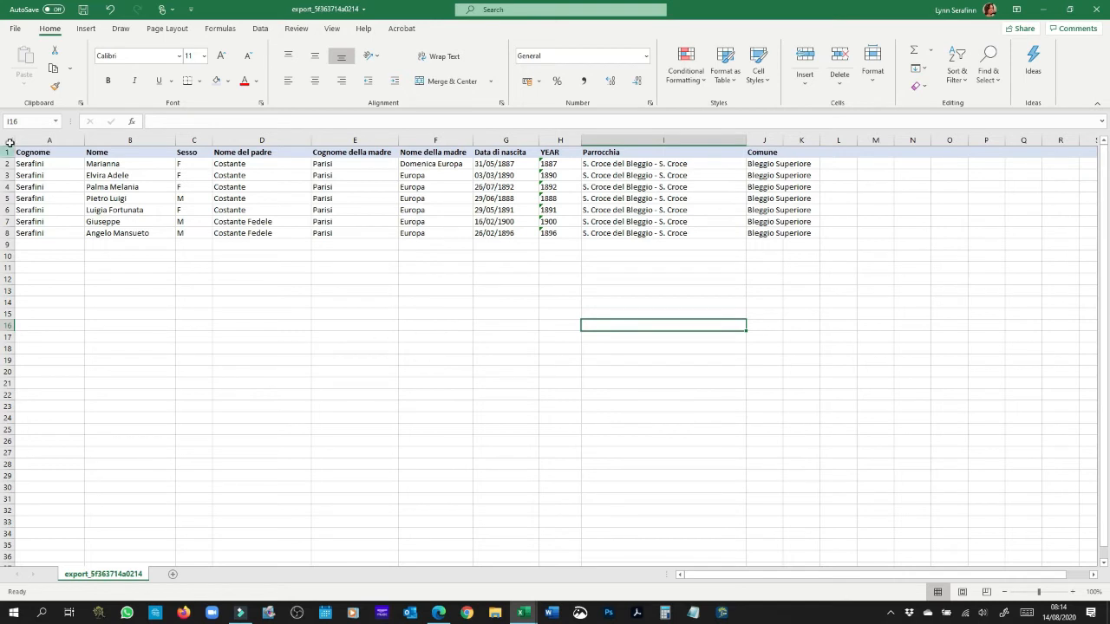
- Sort the whole sheet by YEAR on cell values from A to Z, treating anything that looks like a number as a number
click(10, 143)
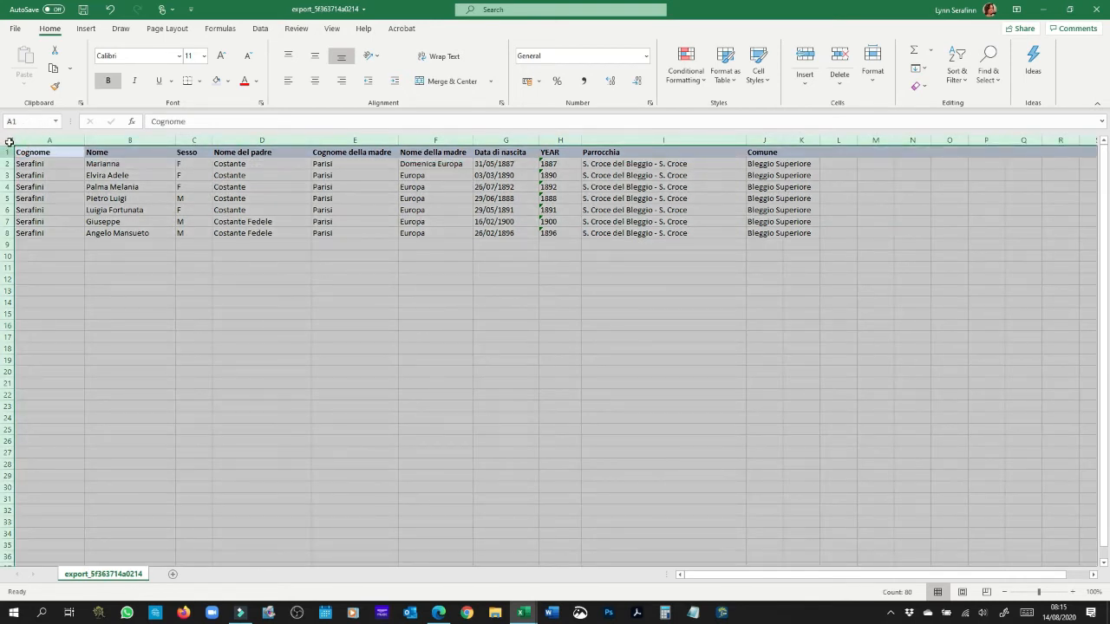
click(962, 73)
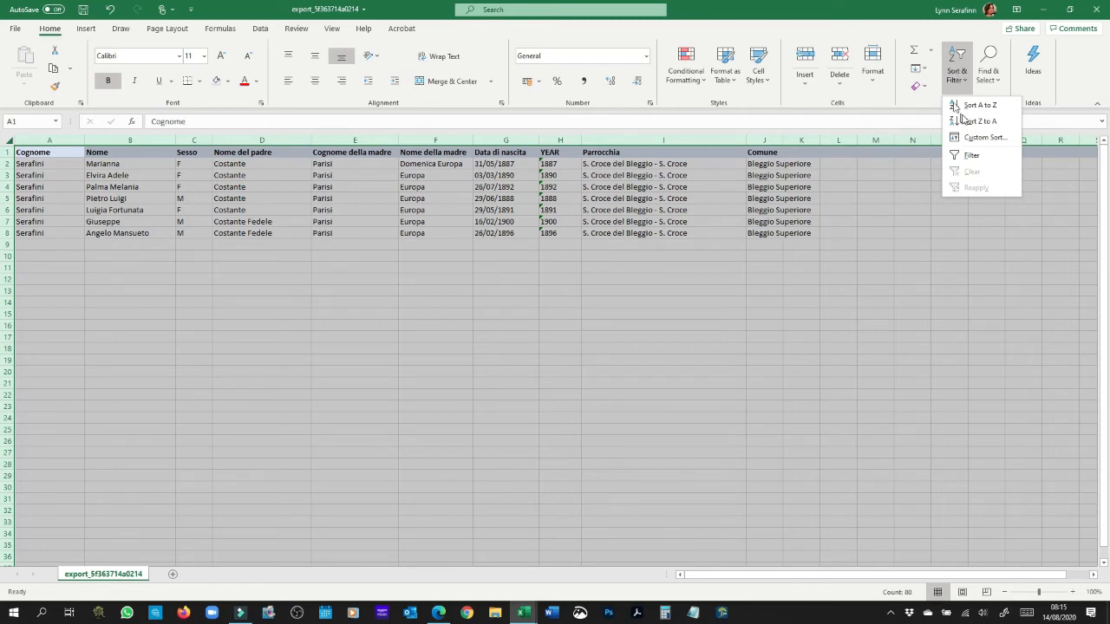
click(968, 142)
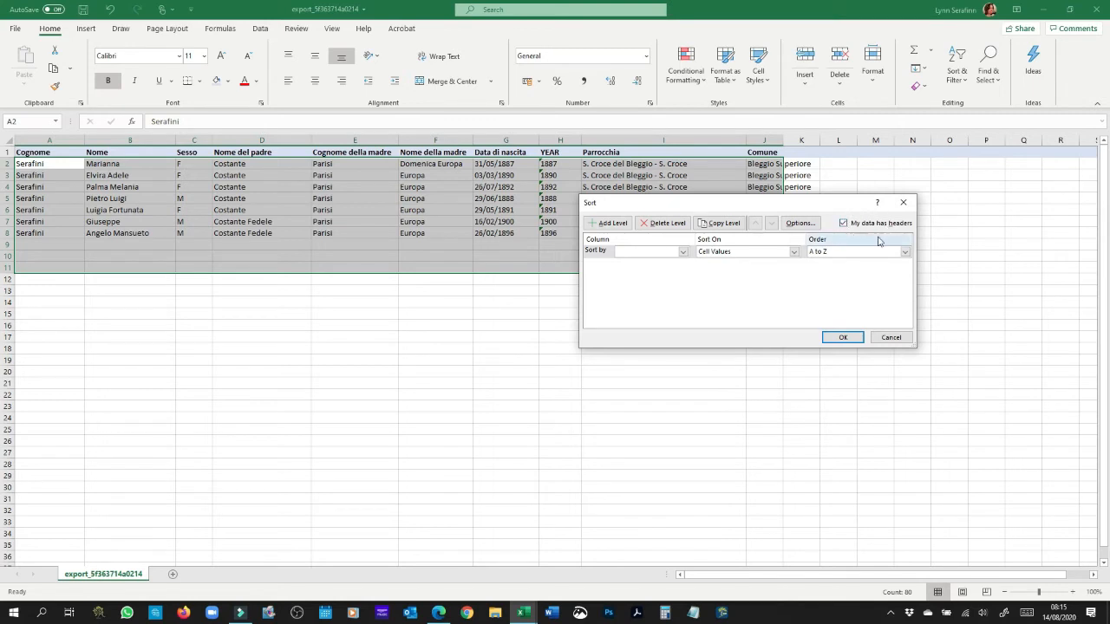
click(681, 251)
click(660, 315)
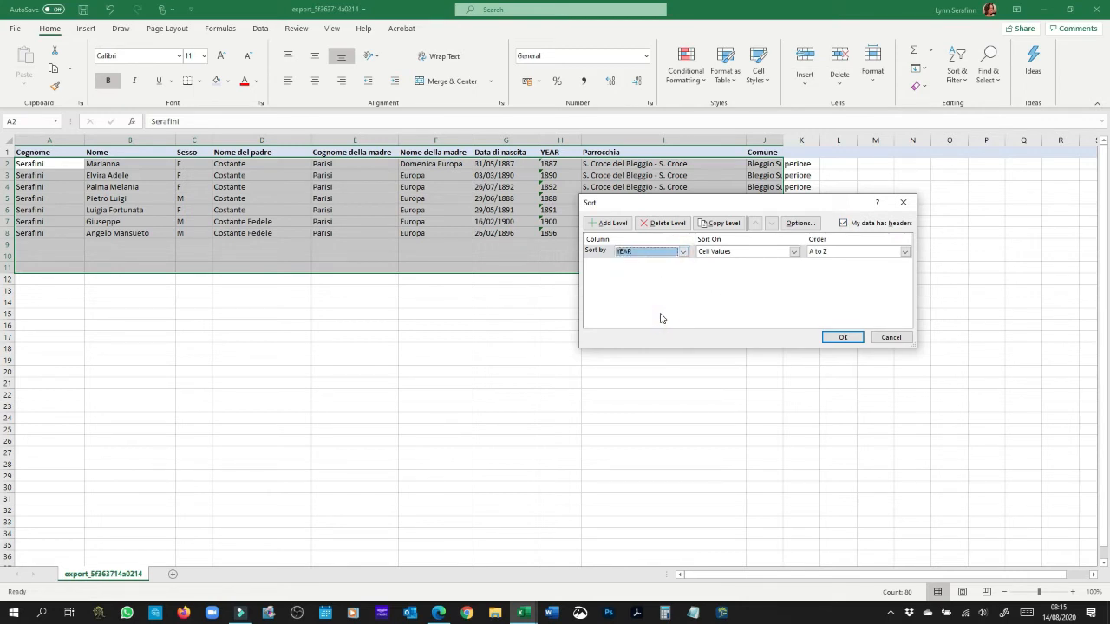
click(845, 338)
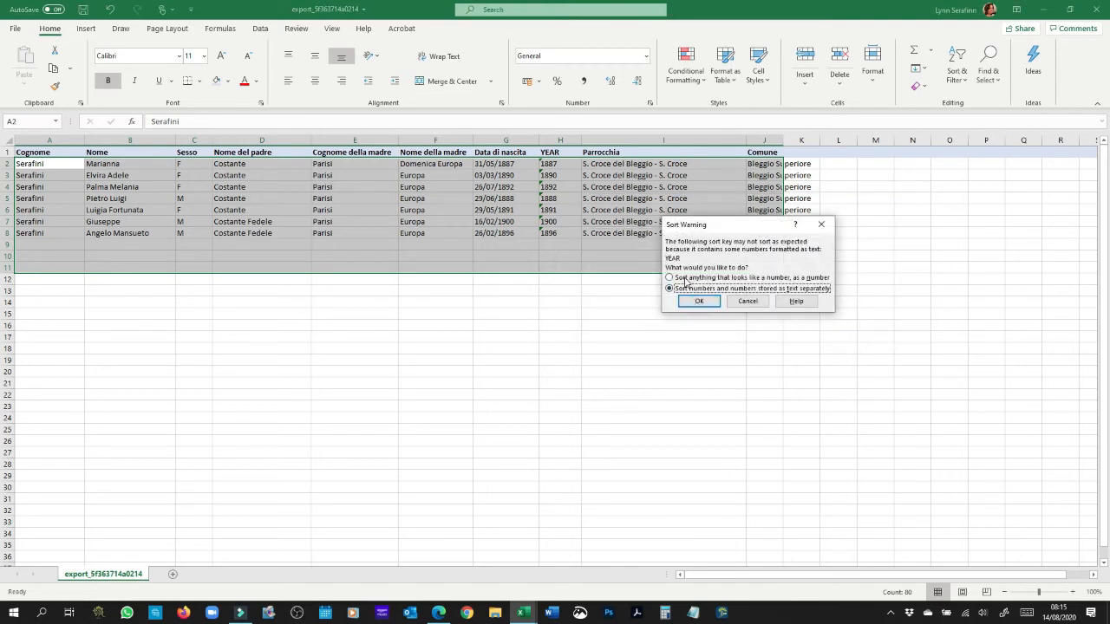
click(684, 278)
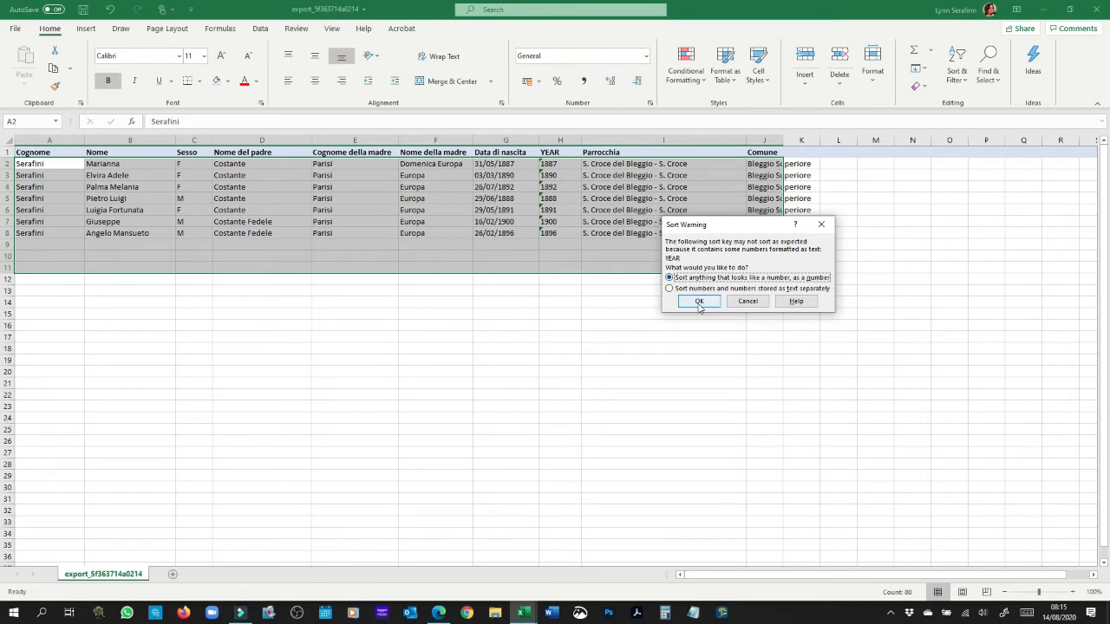
click(699, 302)
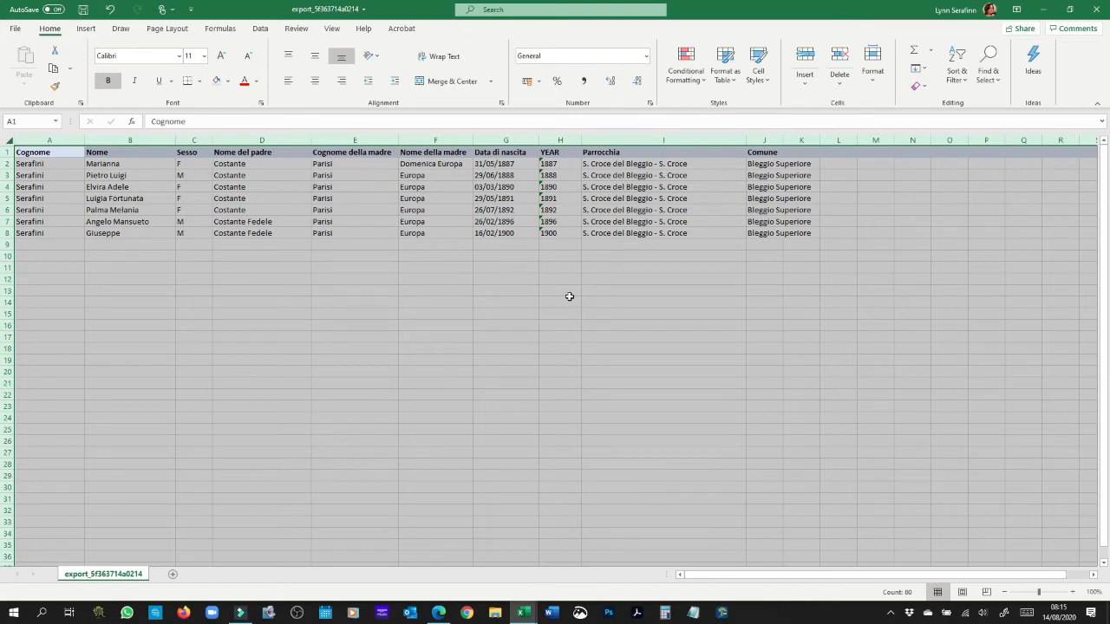
drag(569, 296, 568, 291)
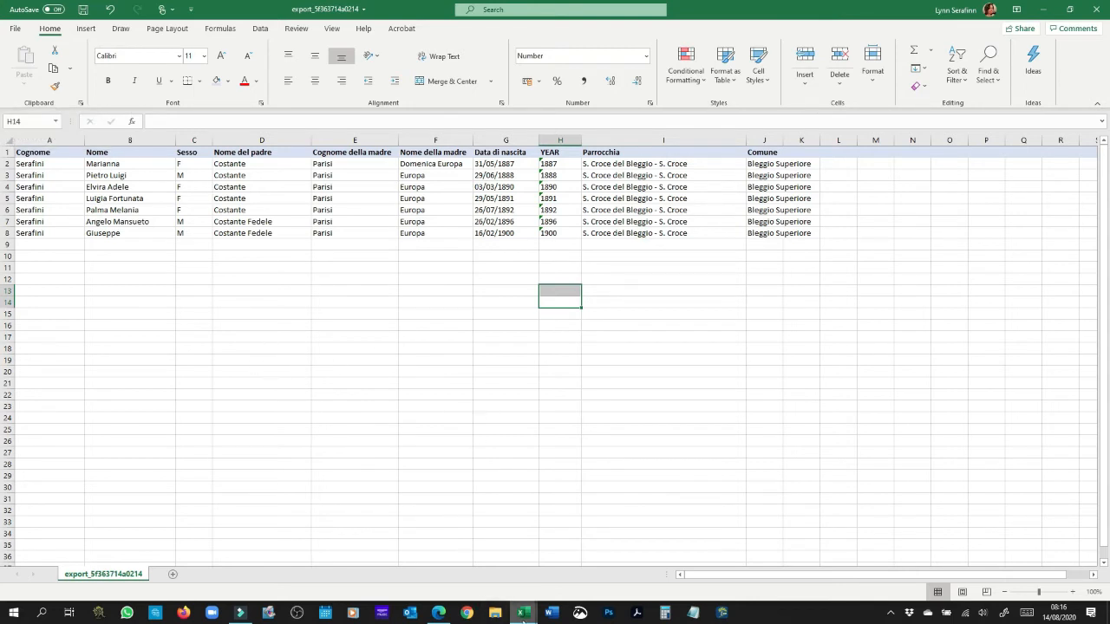
- Switch to the Serafini_ALL_SC_from_NIT workbook, widen the YEAR column slightly and centre its contents
mouse_move(522, 617)
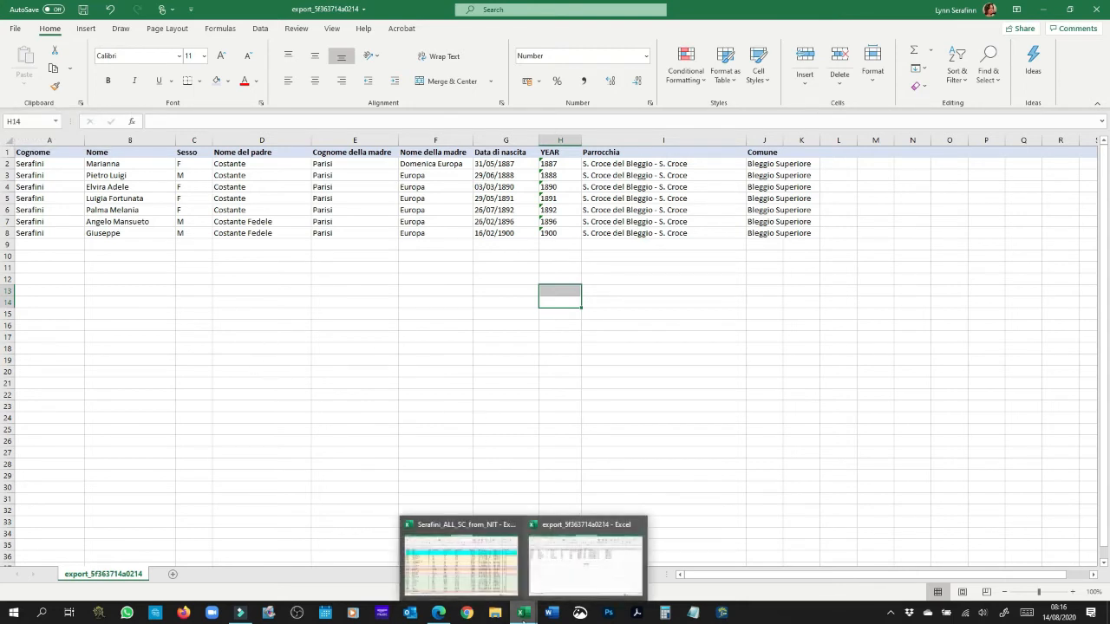
click(501, 586)
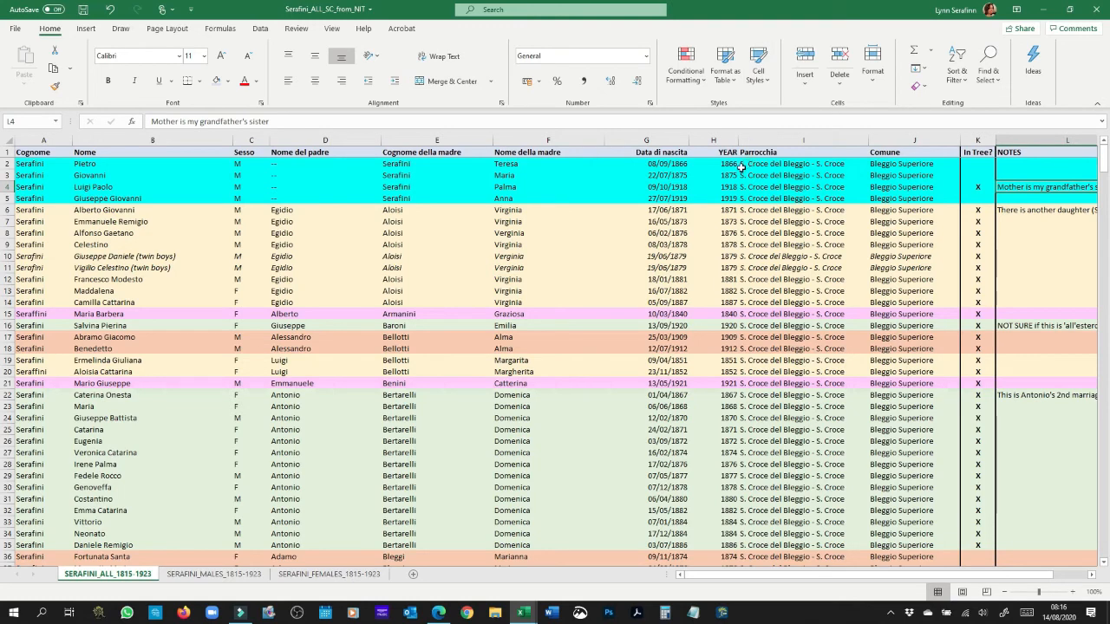
drag(739, 139, 746, 138)
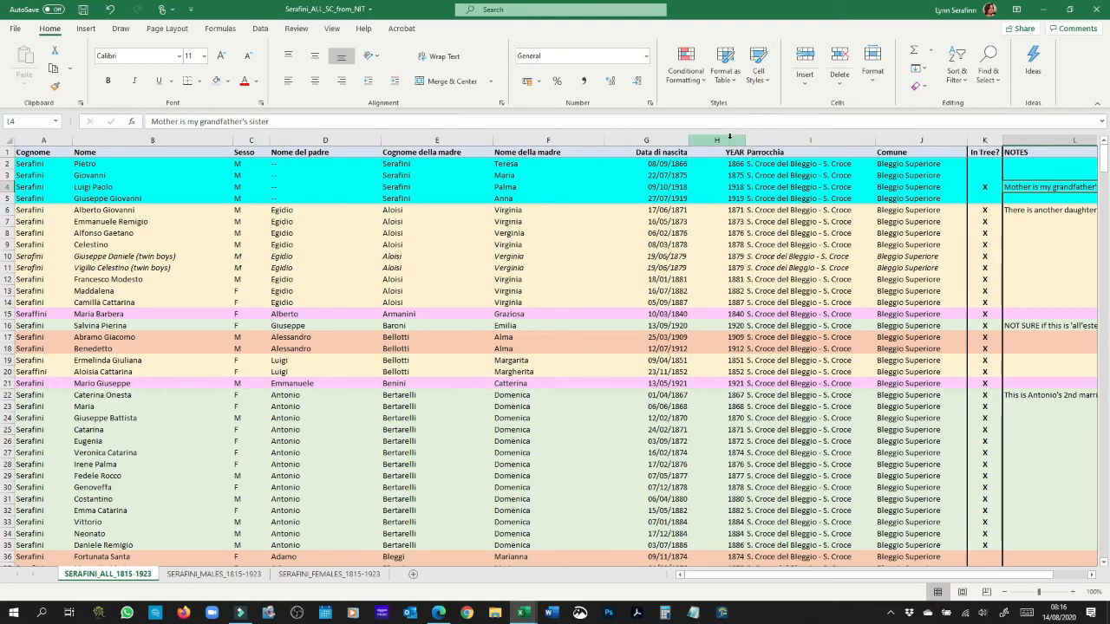
click(725, 136)
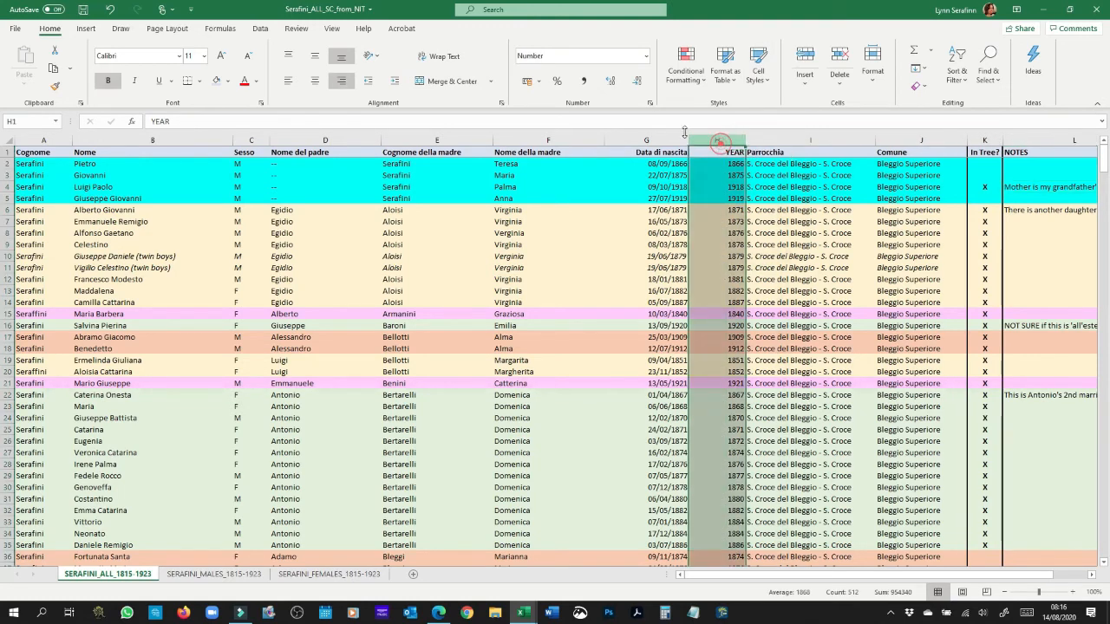
click(314, 80)
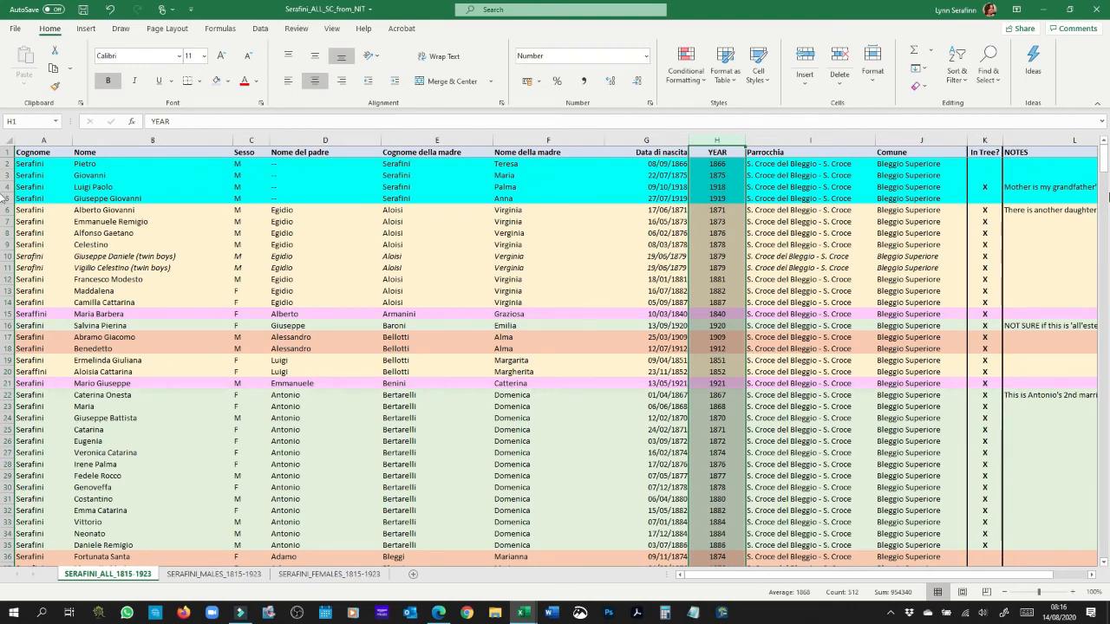
- Start a custom sort of the whole sheet with Nome del padre as the first level, on cell values from A to Z
drag(1103, 159, 1105, 174)
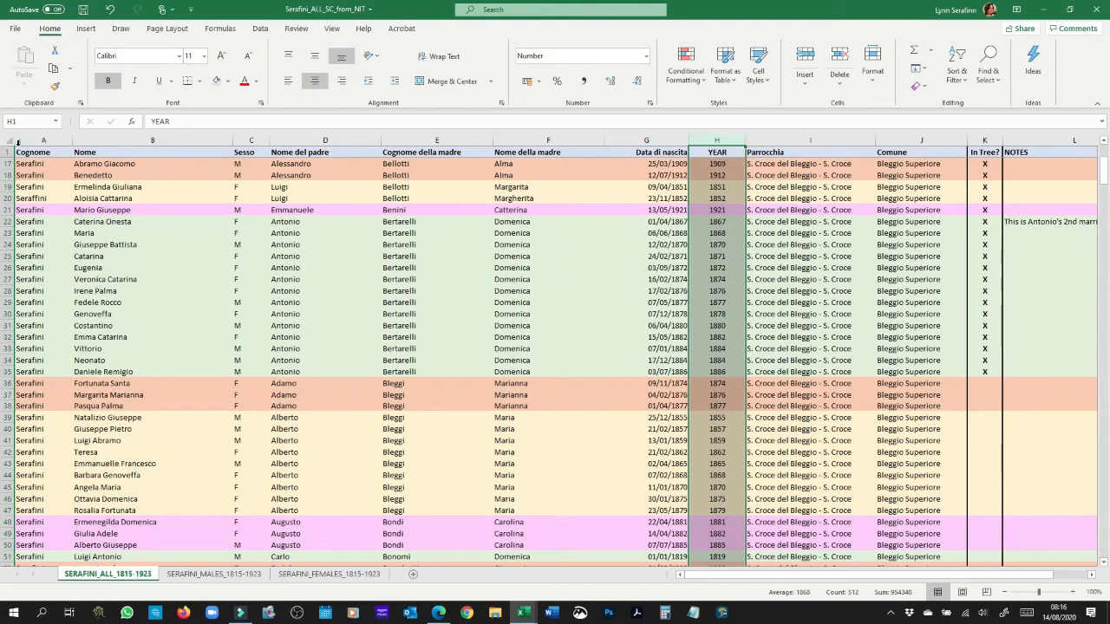
click(9, 141)
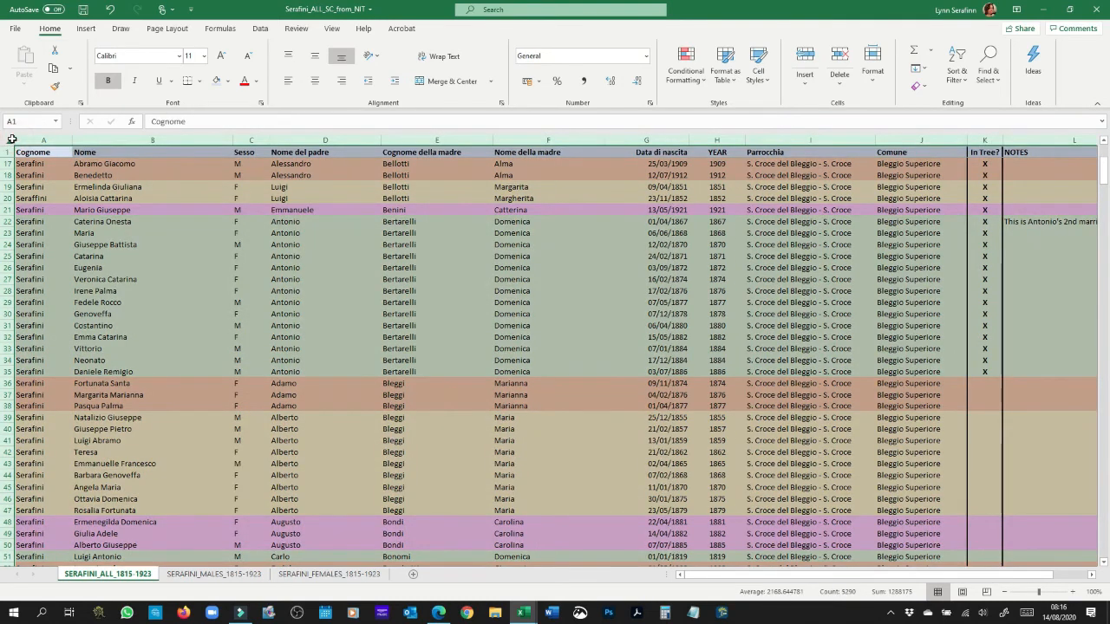
click(957, 69)
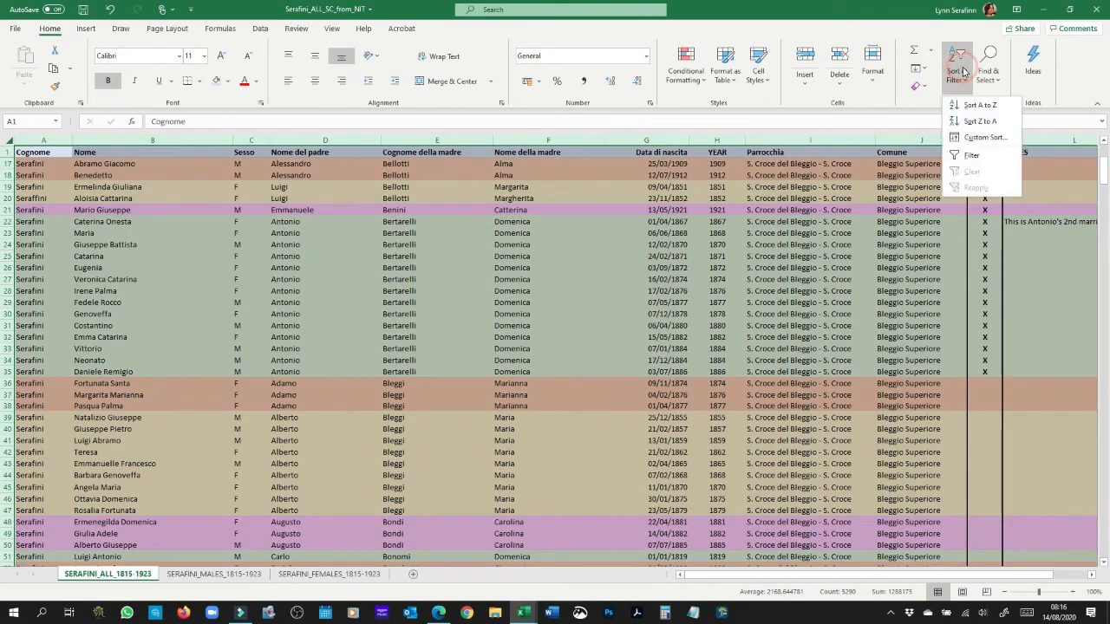
click(974, 139)
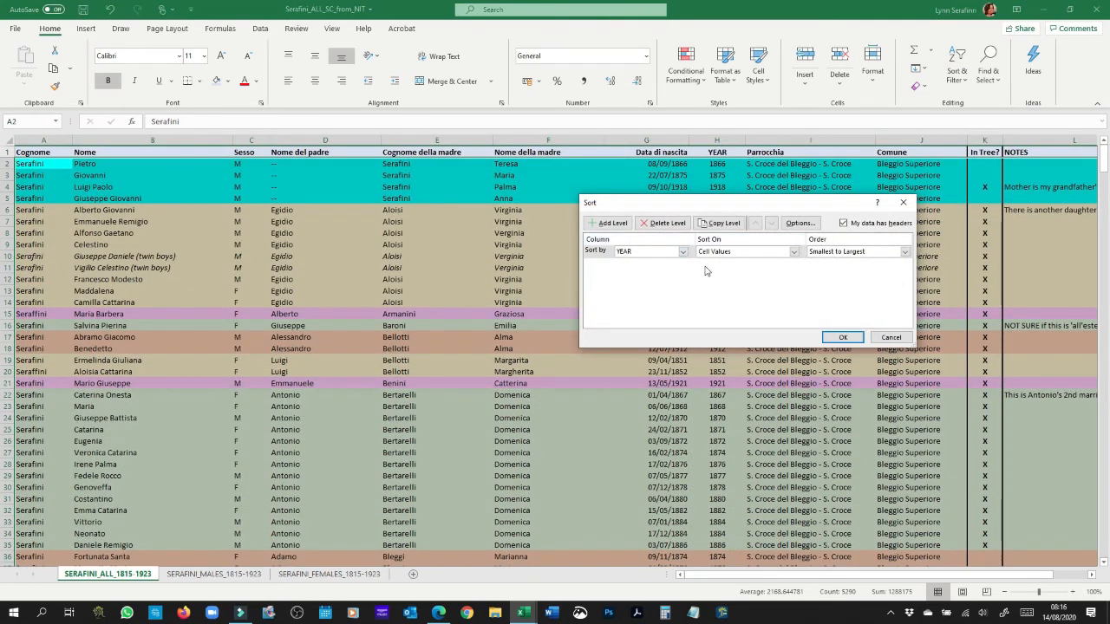
click(682, 253)
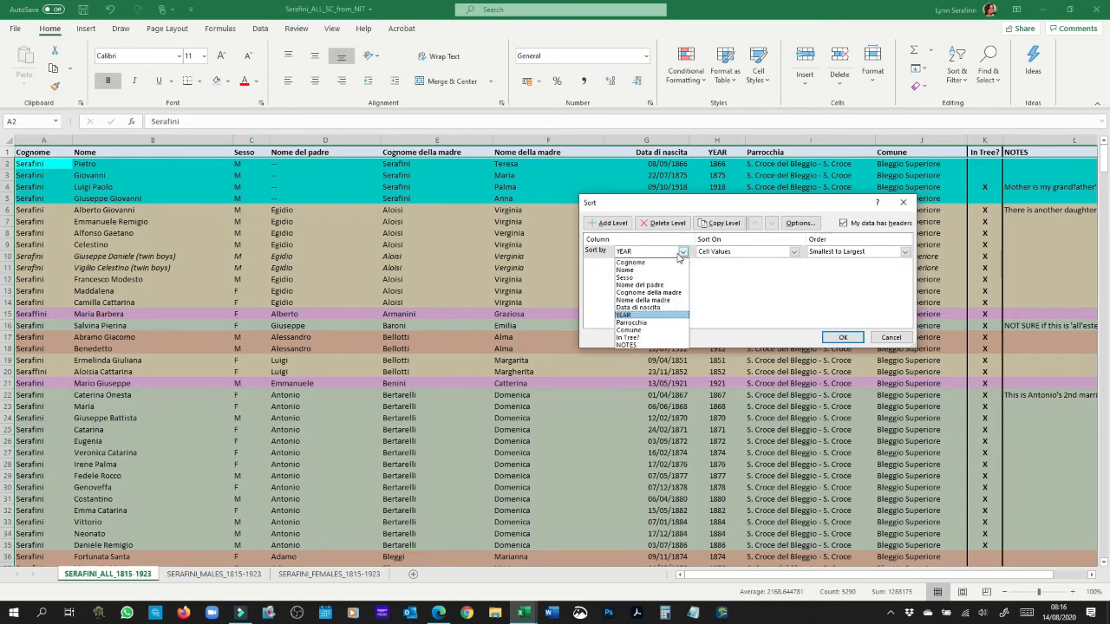
click(654, 285)
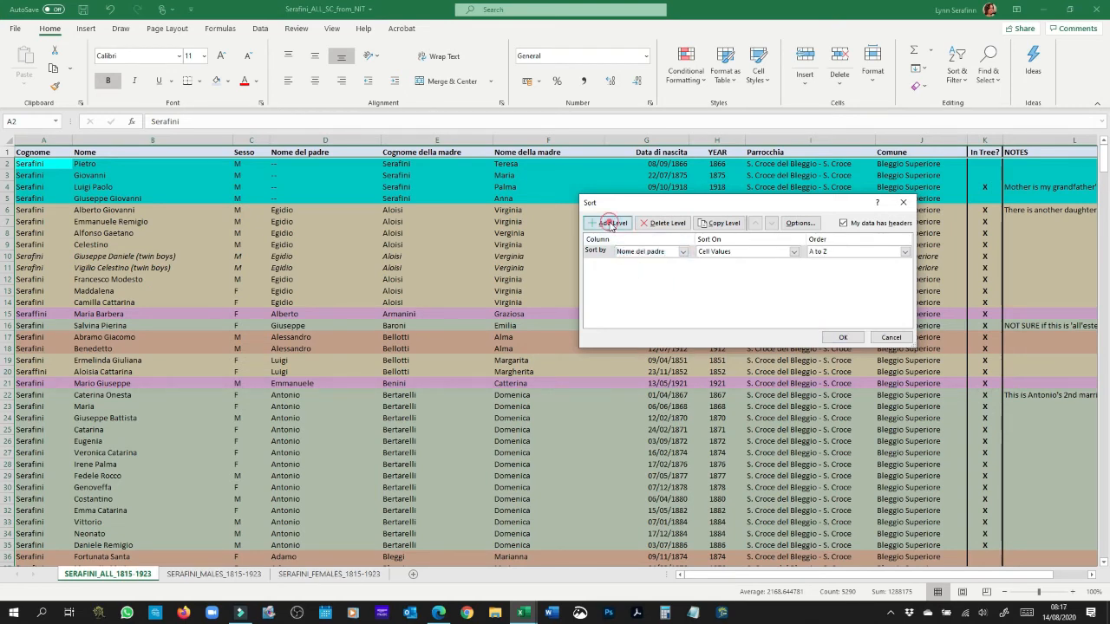
- Add sort levels for Cognome della madre, Nome della madre and YEAR from smallest to largest, and cancel the sort
click(610, 224)
click(683, 264)
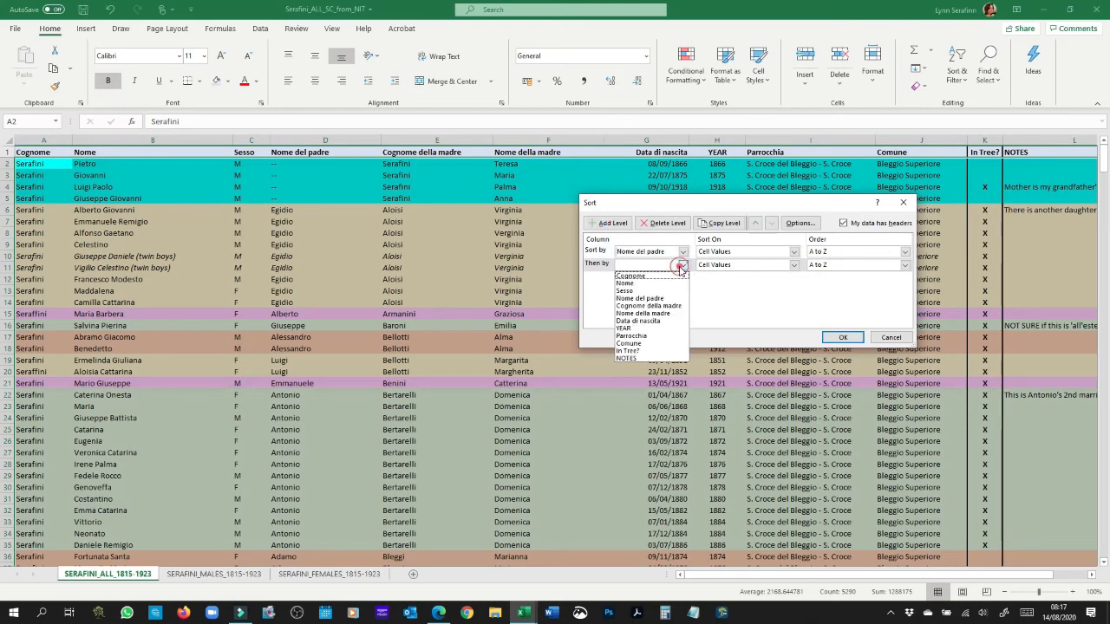
click(662, 306)
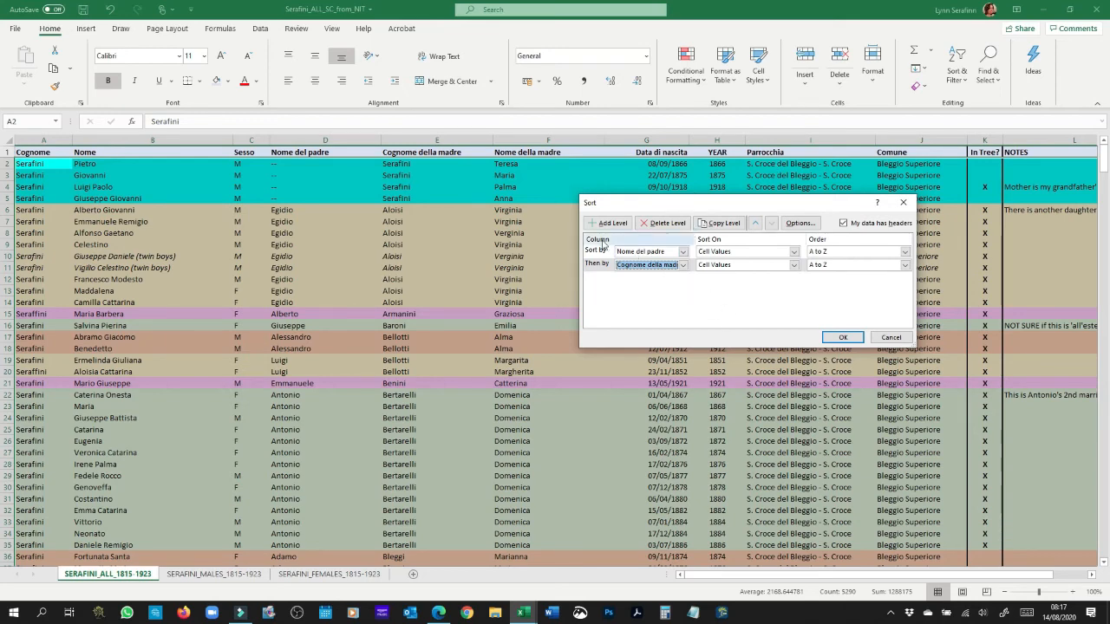
click(607, 224)
click(682, 279)
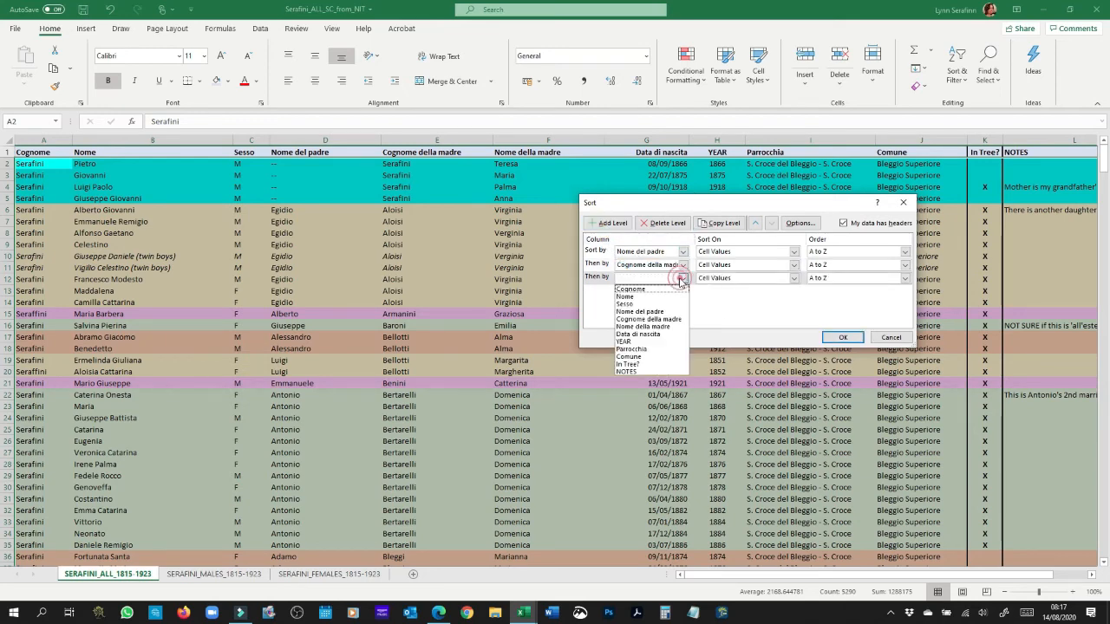
click(642, 326)
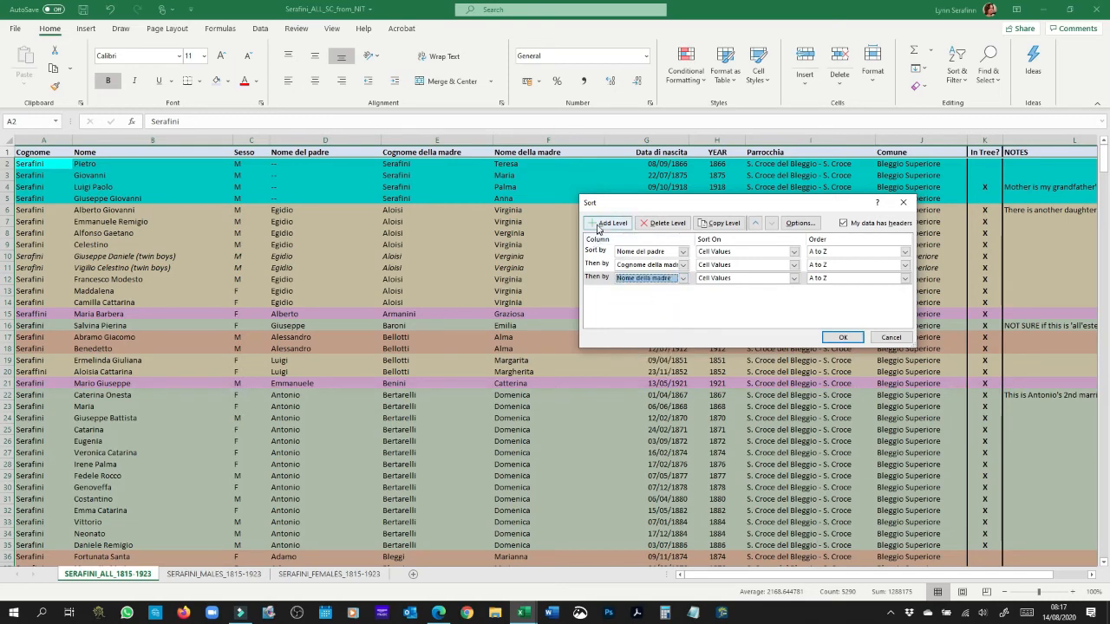
click(608, 223)
click(684, 292)
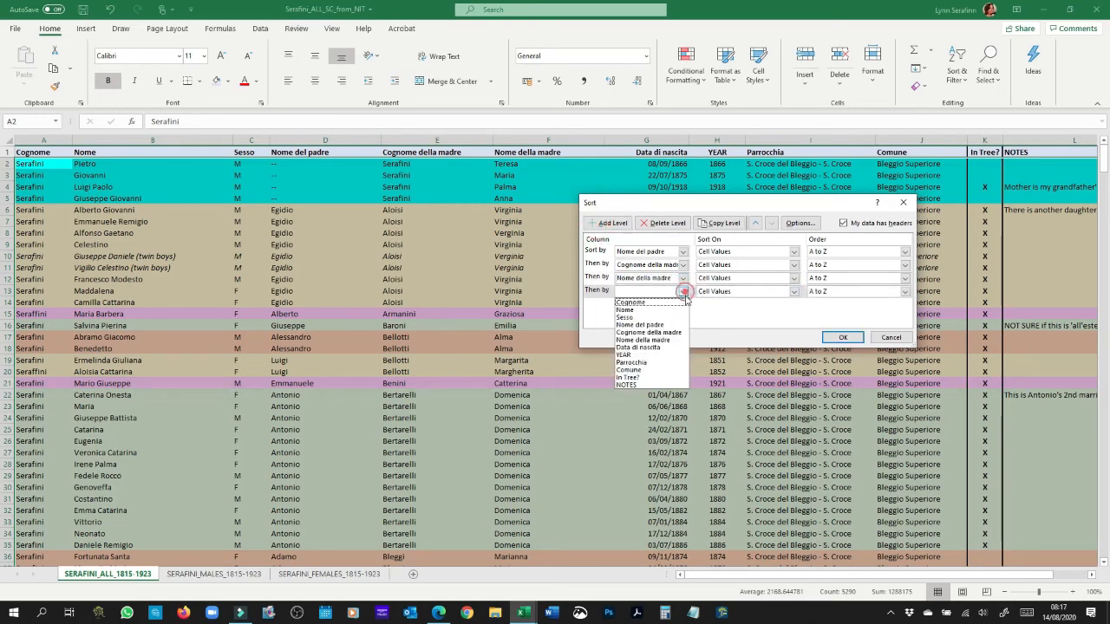
click(664, 354)
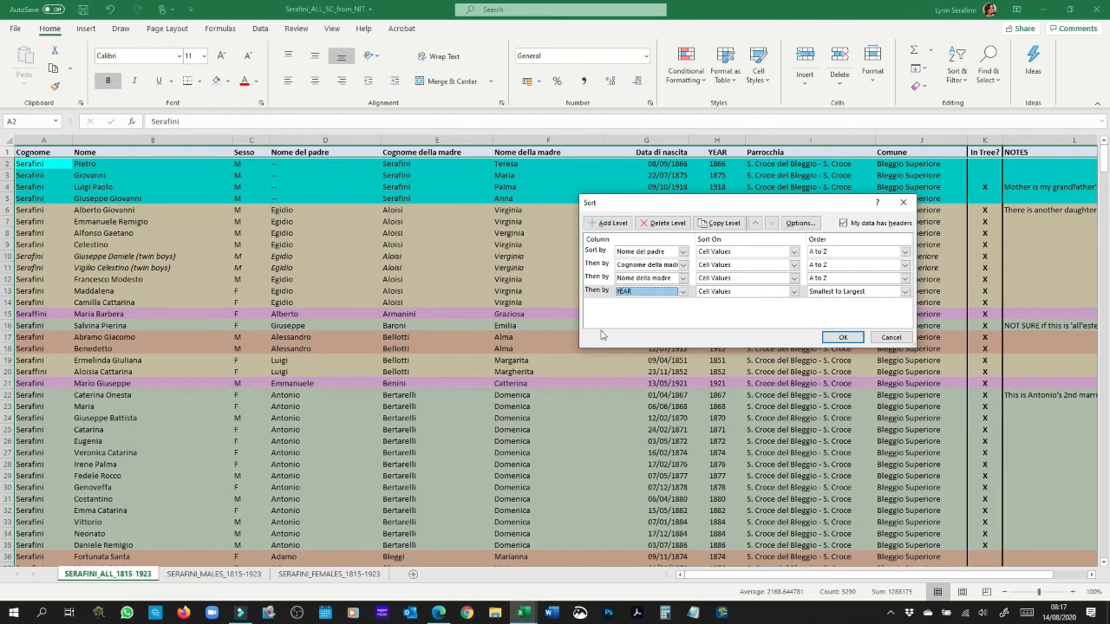
click(891, 338)
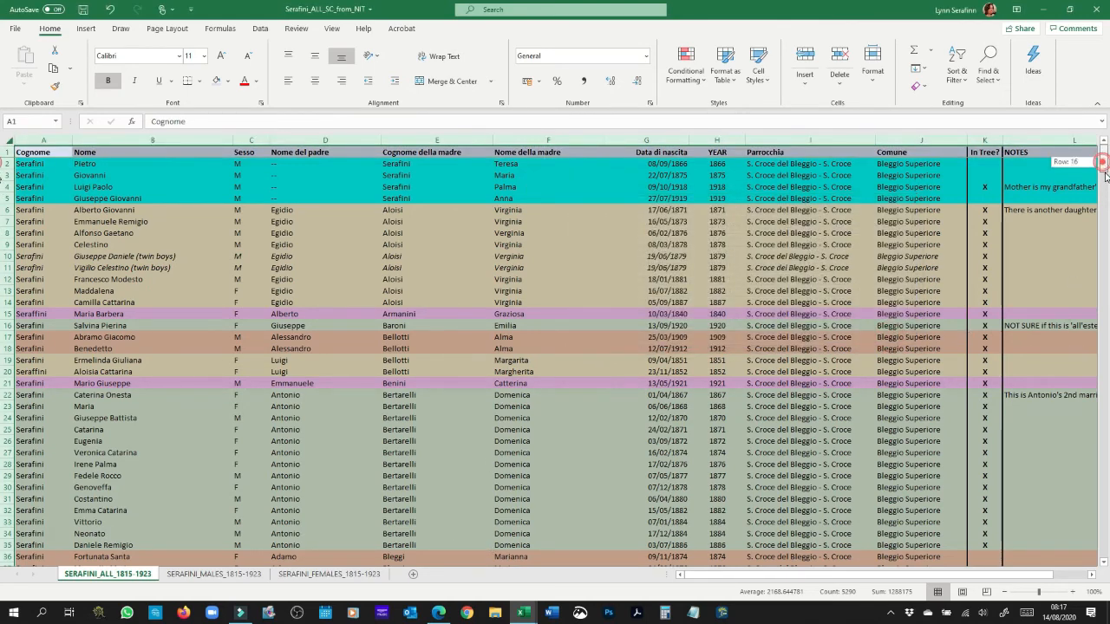
- Examine the colour-coded family groups down the sheet, comparing the fathers' names, the mothers' names and their spelling variants
scroll(332, 455, down, 5)
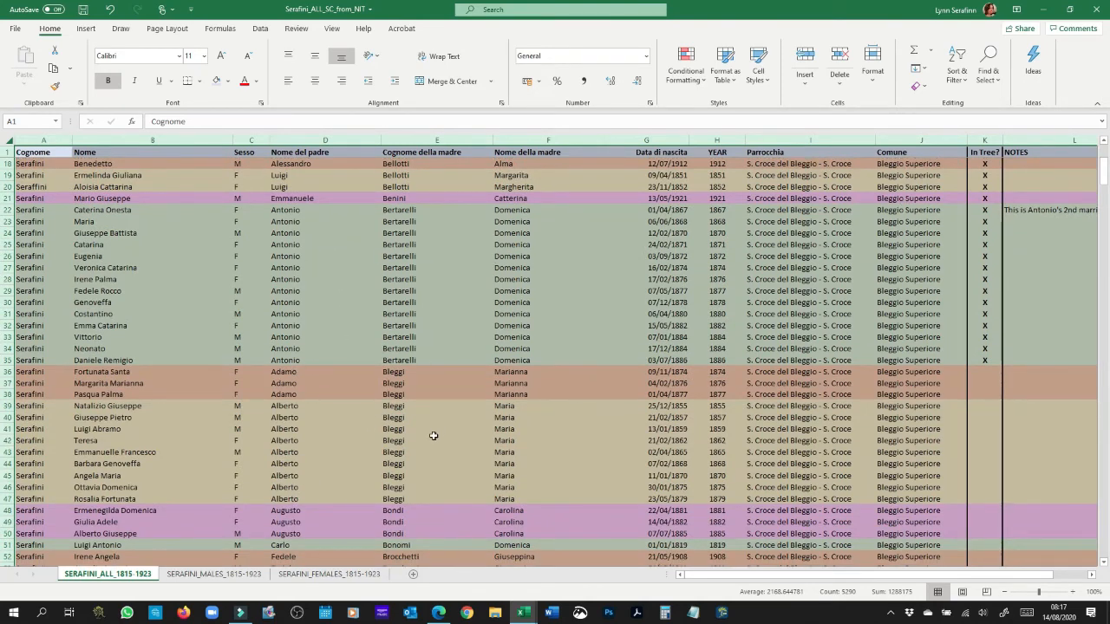
scroll(429, 436, down, 2)
click(447, 405)
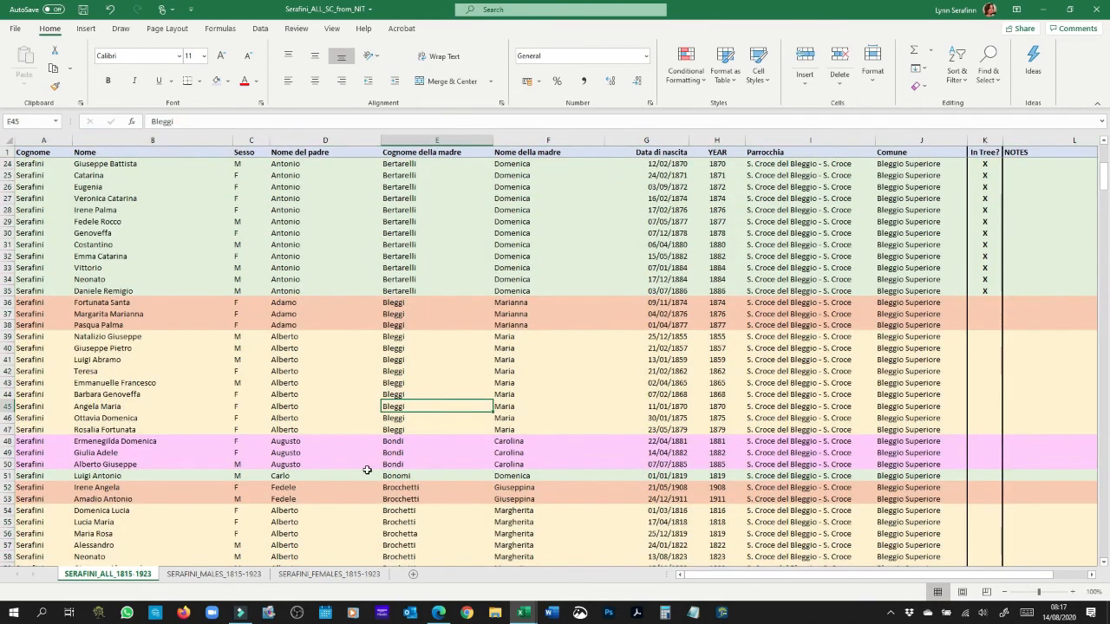
scroll(366, 471, down, 1)
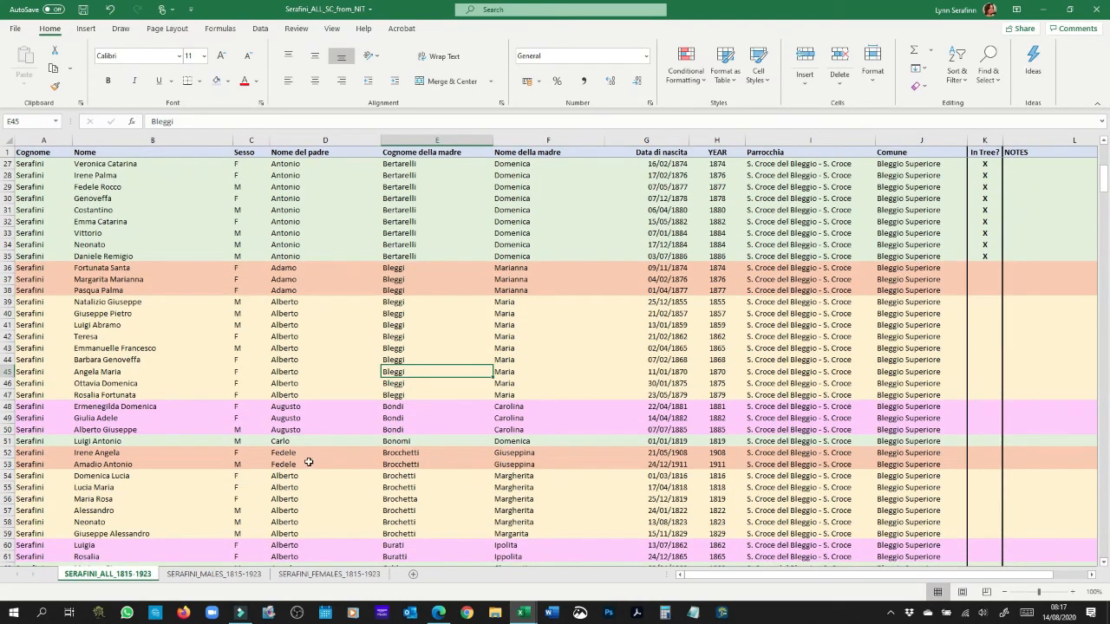
scroll(357, 461, down, 4)
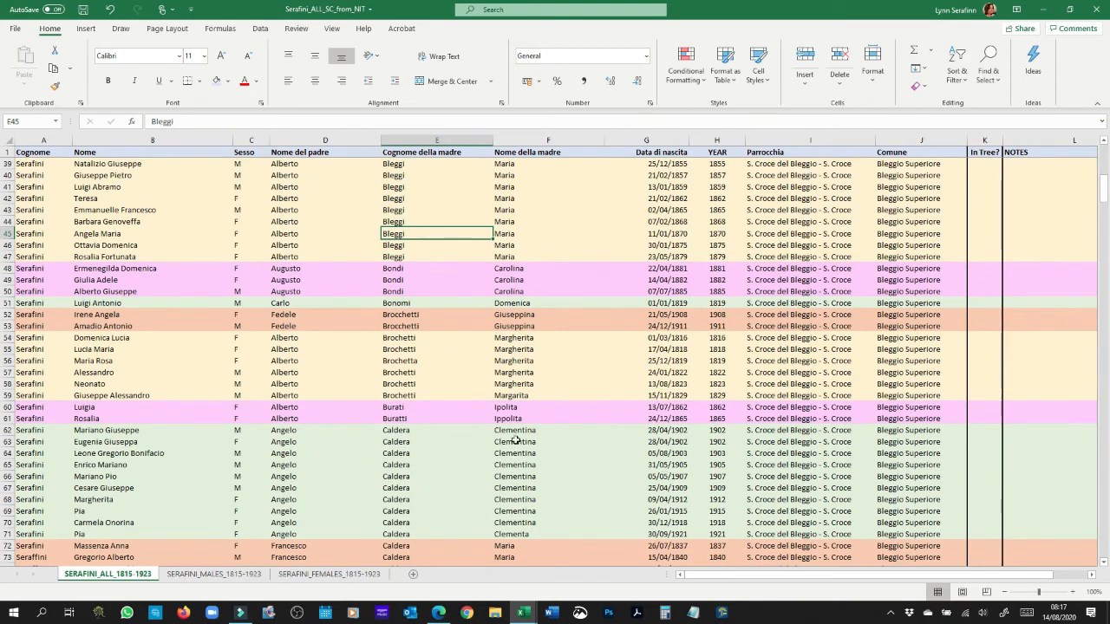
click(502, 396)
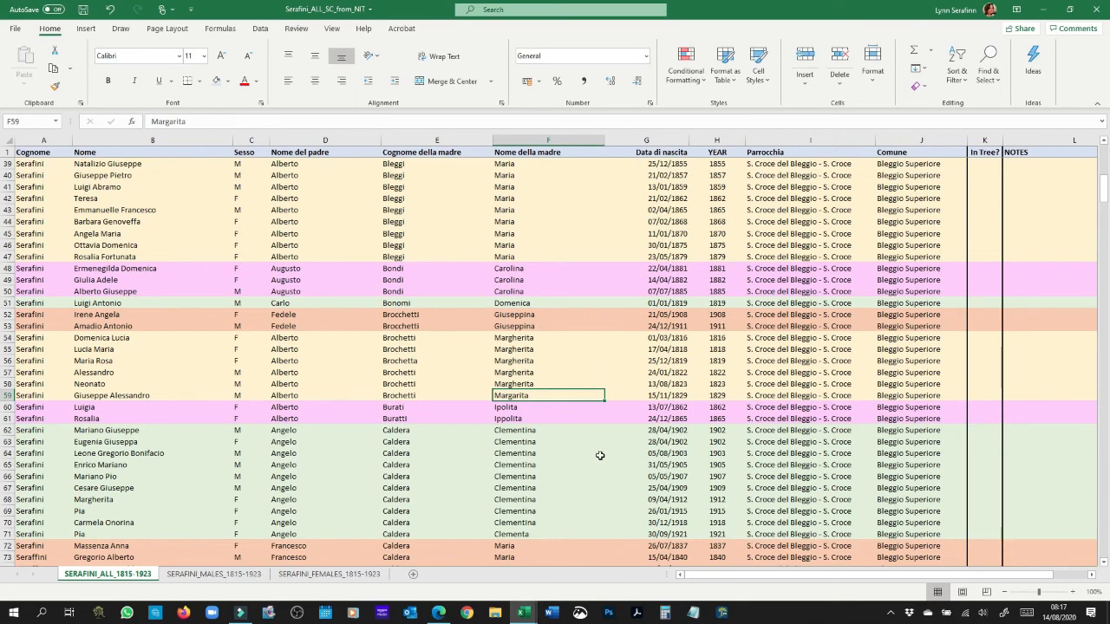
scroll(581, 448, down, 5)
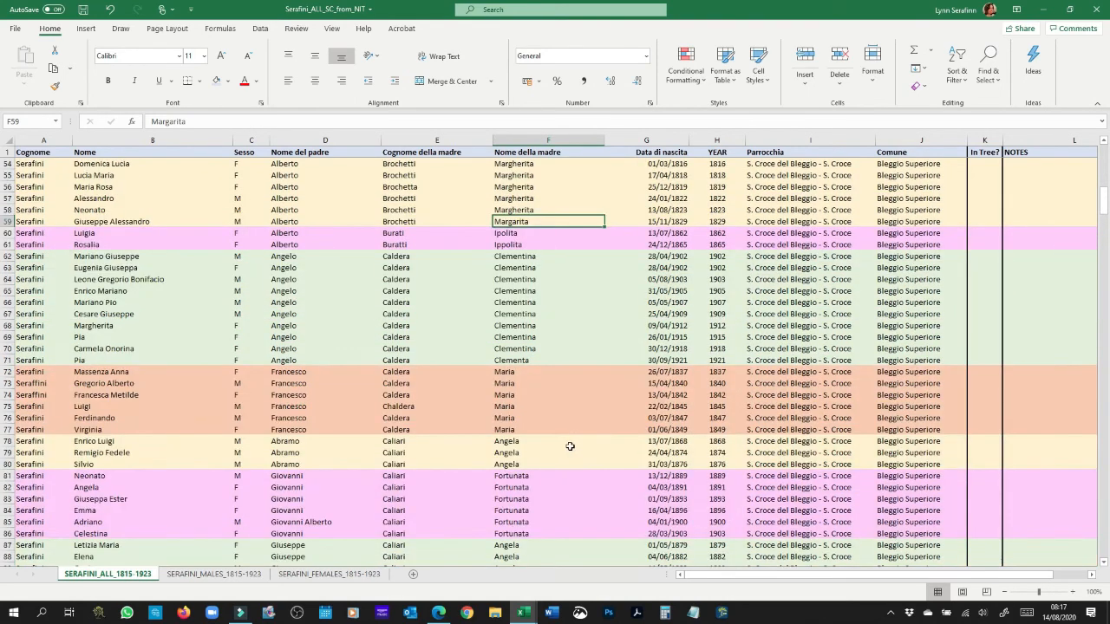
scroll(564, 452, down, 4)
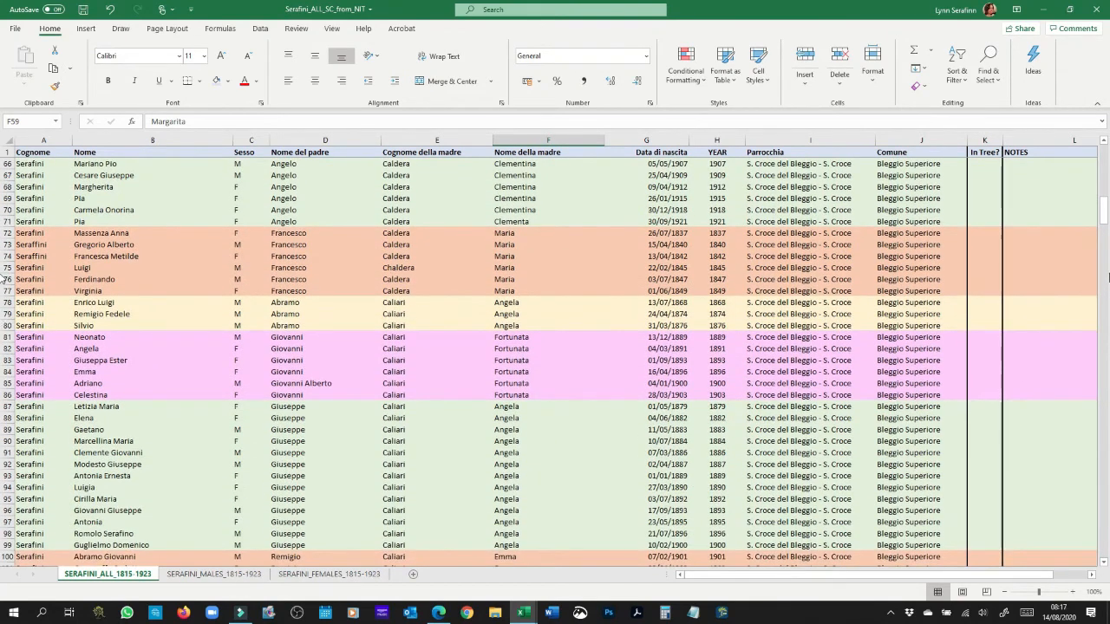
drag(1103, 217, 1093, 159)
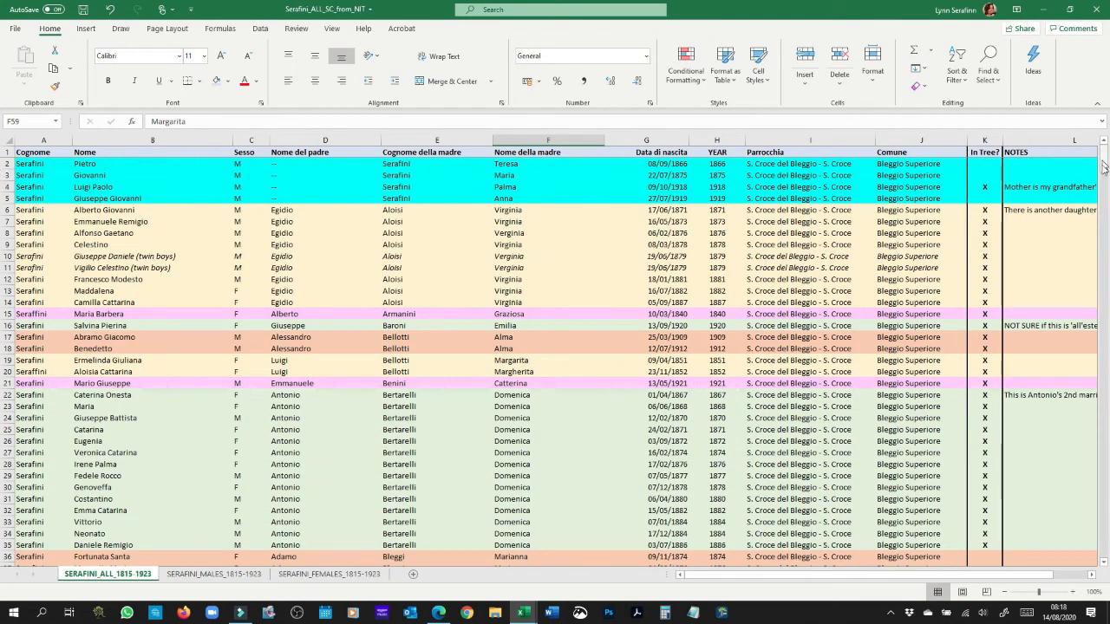
drag(1104, 166, 347, 414)
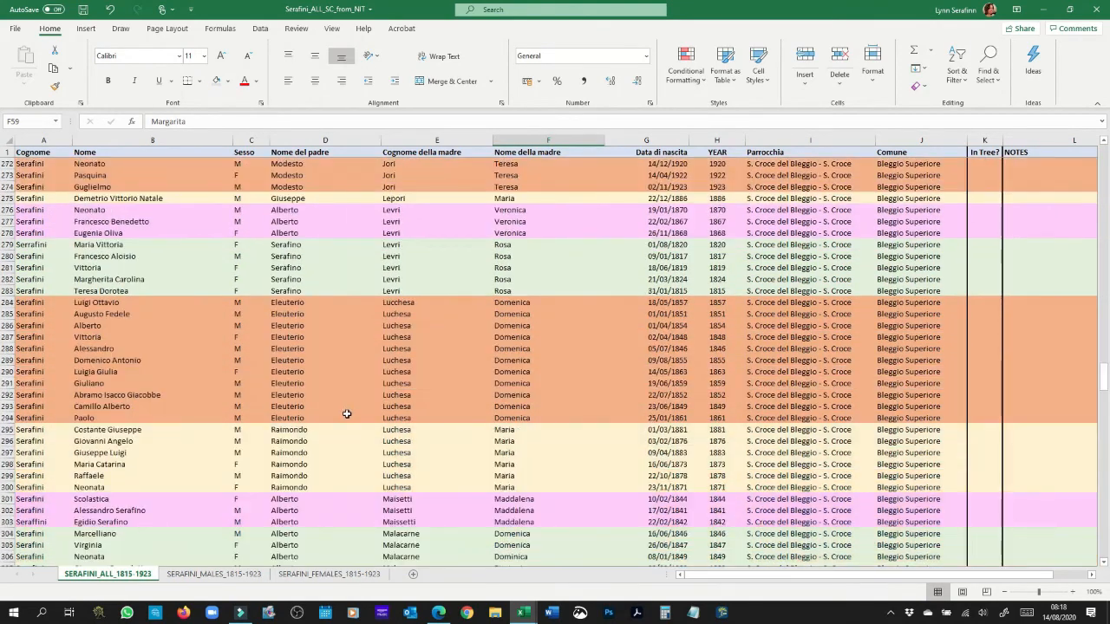
scroll(346, 413, down, 8)
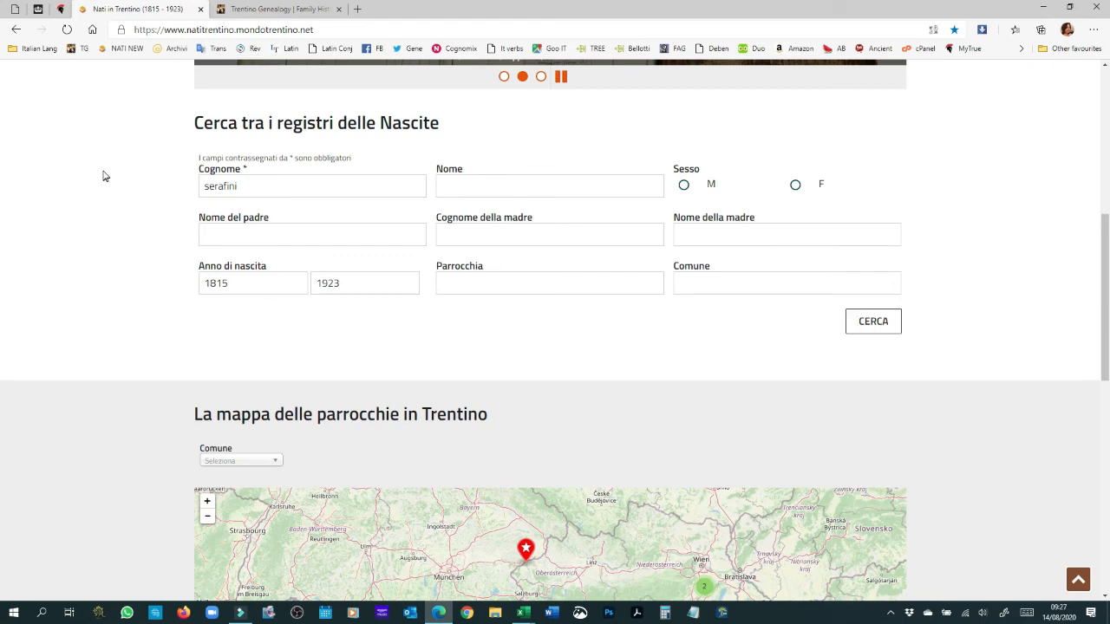
- In the Nati in Trentino browser page, search births from 1815 to 1923 for the entered surname and review the first results page
click(890, 331)
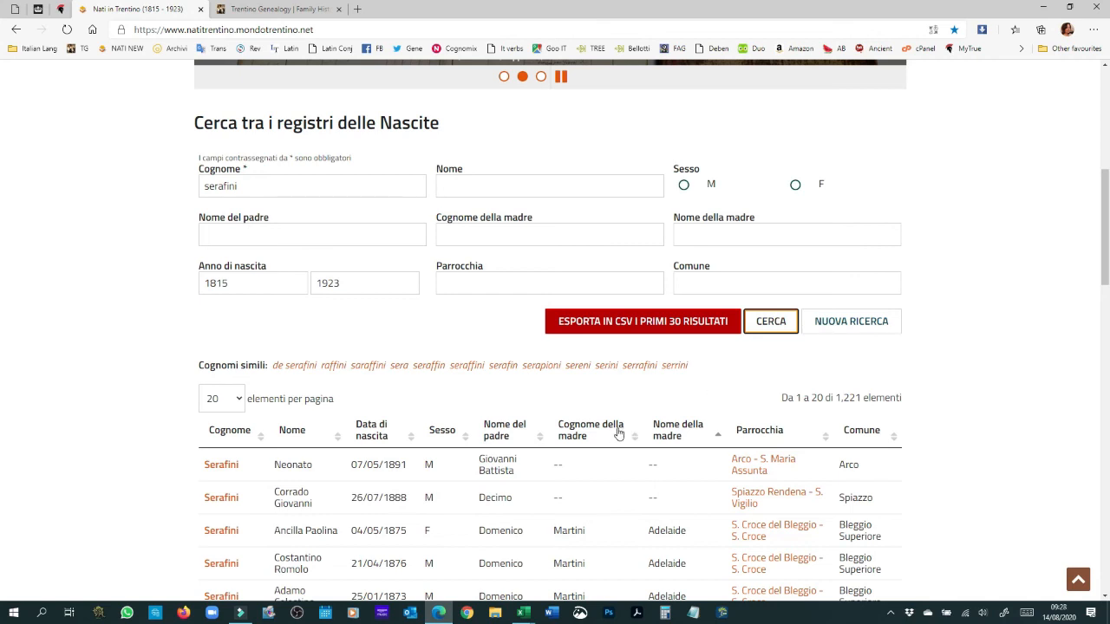
scroll(407, 385, down, 5)
scroll(401, 400, down, 4)
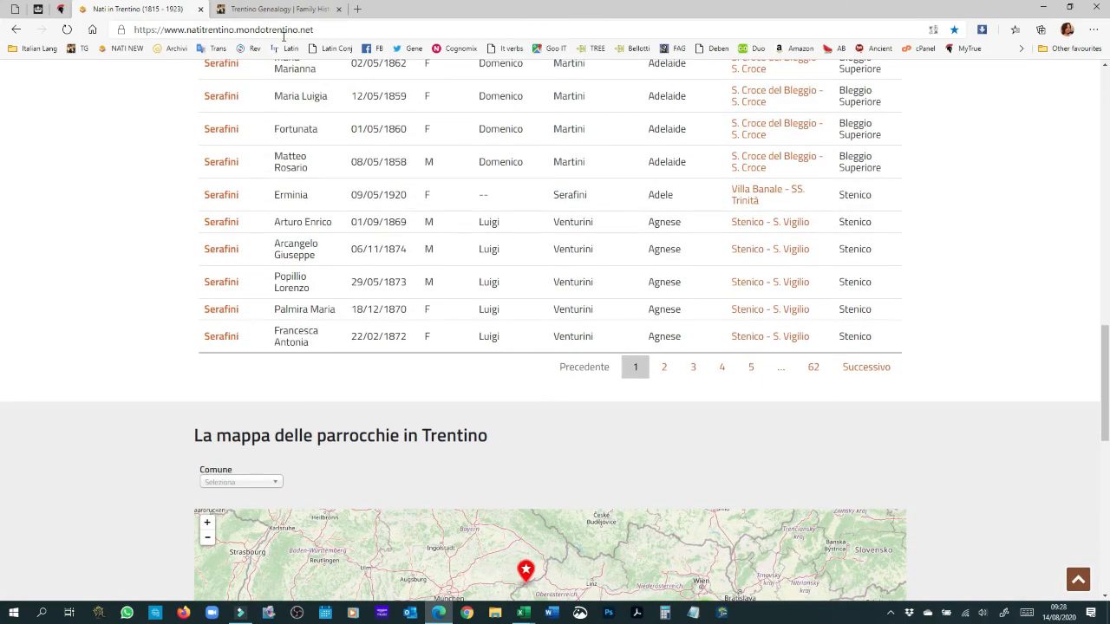
scroll(469, 247, up, 8)
scroll(444, 285, up, 2)
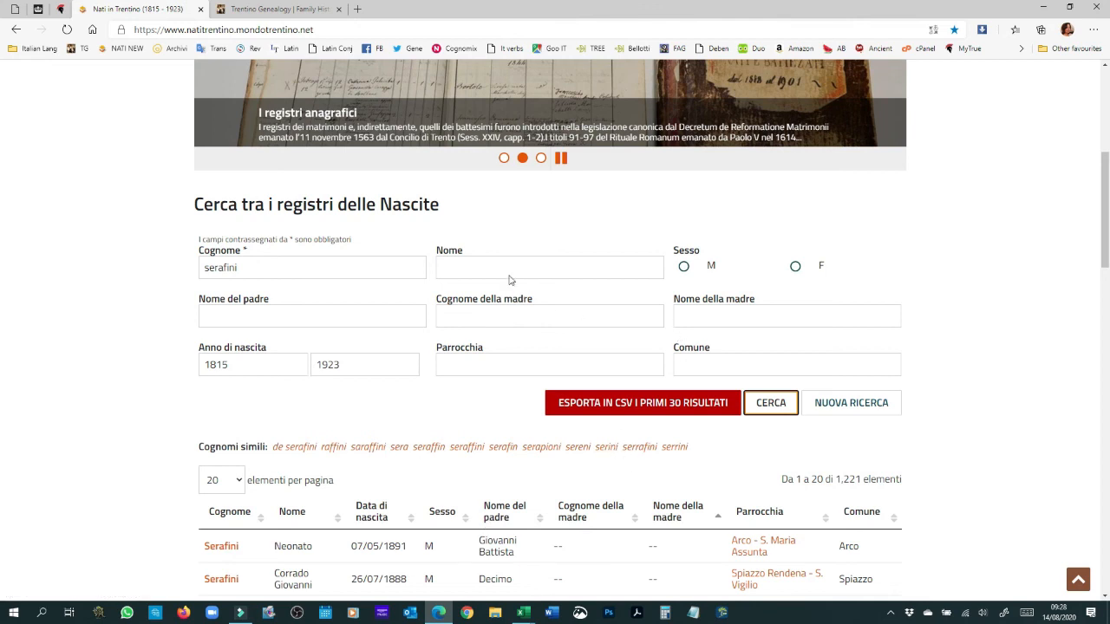
- Select the surname in the Cognome search field
double_click(242, 270)
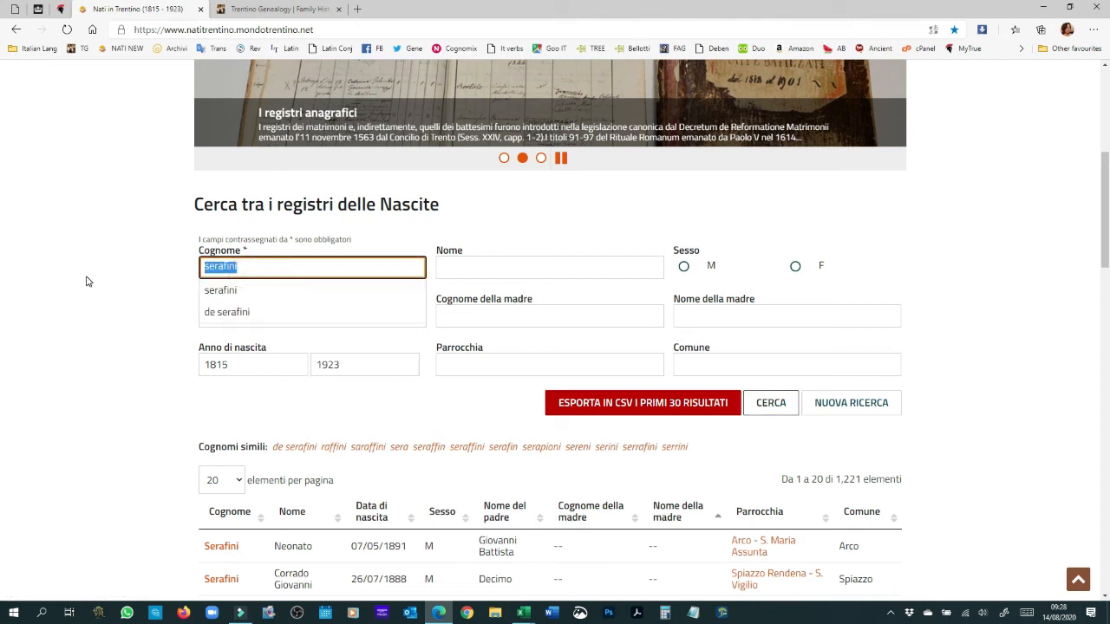